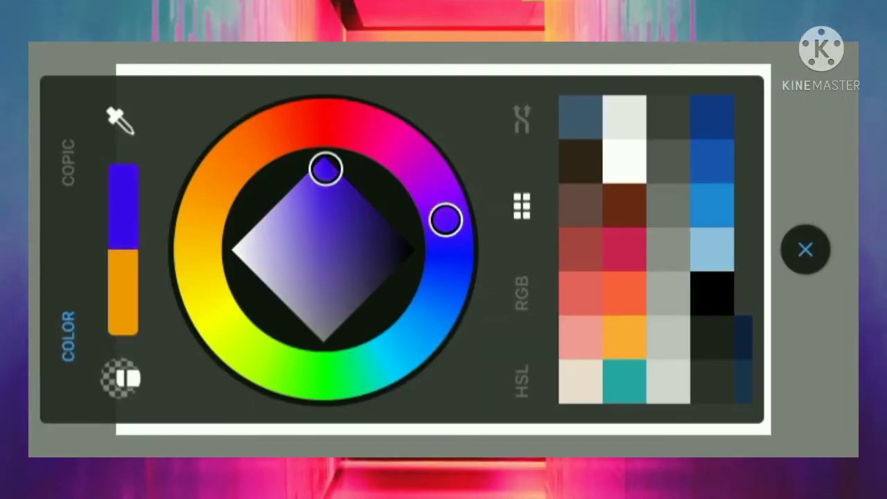
Pick a dark navy colour and set the Chalk Pastel brush size to 96.5
{"action": "left_click_drag", "start_coordinate": [326, 169], "coordinate": [356, 231]}
{"action": "left_click_drag", "start_coordinate": [448, 220], "coordinate": [438, 304]}
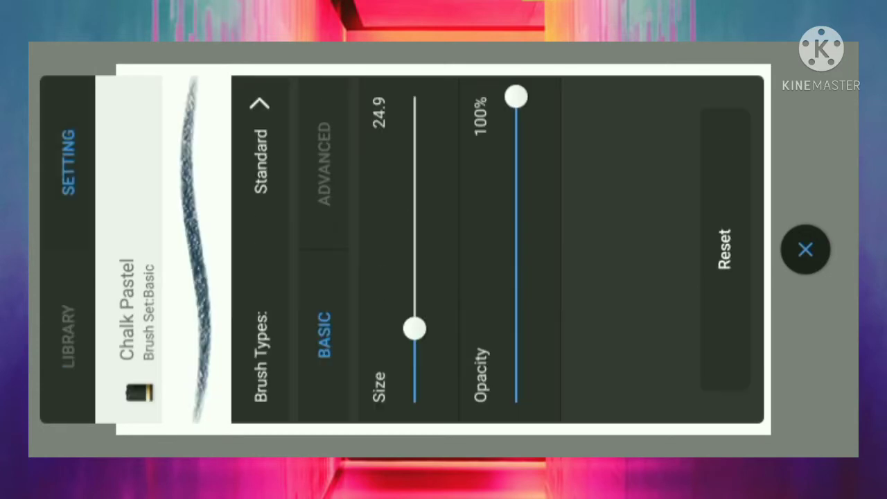
{"action": "left_click_drag", "start_coordinate": [414, 328], "coordinate": [414, 180]}
{"action": "left_click", "coordinate": [806, 249]}
Paint a wide dark navy band across the canvas top, sloping down toward the right
{"action": "mouse_move", "coordinate": [159, 97]}
{"action": "left_mouse_down"}
{"action": "mouse_move", "coordinate": [699, 104]}
{"action": "mouse_move", "coordinate": [749, 173]}
{"action": "left_mouse_up"}
{"action": "left_click_drag", "start_coordinate": [748, 208], "coordinate": [278, 139]}
{"action": "left_click_drag", "start_coordinate": [173, 118], "coordinate": [727, 201]}
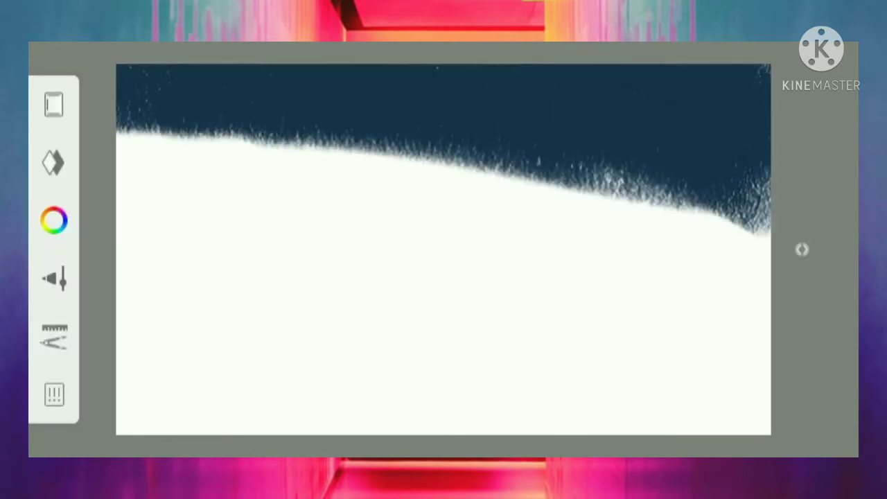
{"action": "left_click_drag", "start_coordinate": [596, 167], "coordinate": [762, 239]}
{"action": "mouse_move", "coordinate": [125, 132]}
{"action": "left_mouse_down"}
{"action": "mouse_move", "coordinate": [763, 263]}
{"action": "mouse_move", "coordinate": [125, 146]}
{"action": "left_mouse_up"}
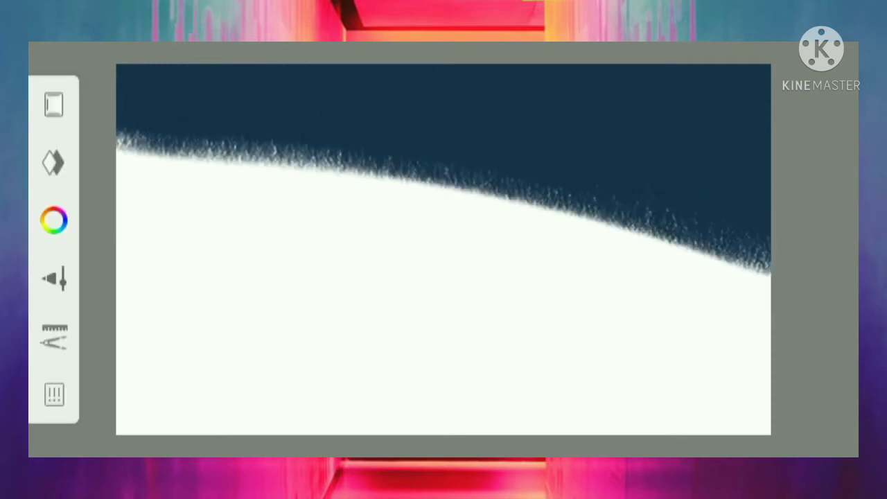
{"action": "left_click", "coordinate": [54, 221]}
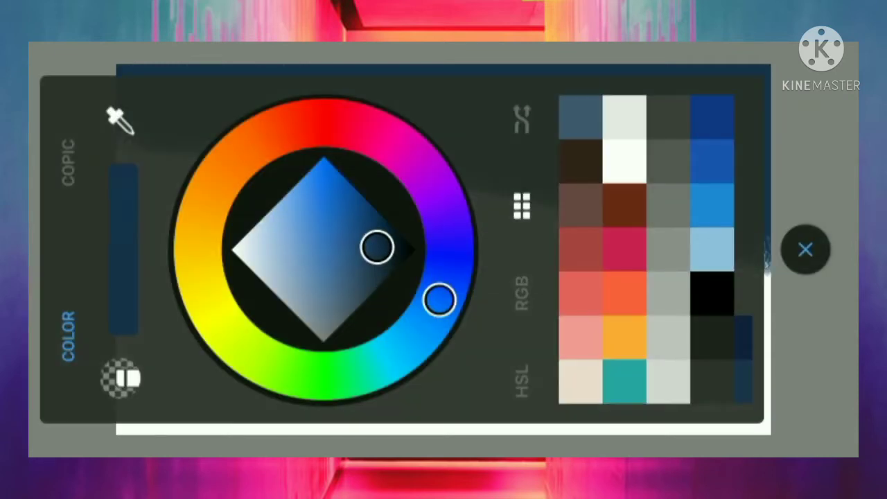
Choose medium blue and paint a sloping middle band below the dark navy
{"action": "left_click_drag", "start_coordinate": [385, 257], "coordinate": [367, 252]}
{"action": "left_click", "coordinate": [805, 250]}
{"action": "left_click_drag", "start_coordinate": [124, 174], "coordinate": [651, 291]}
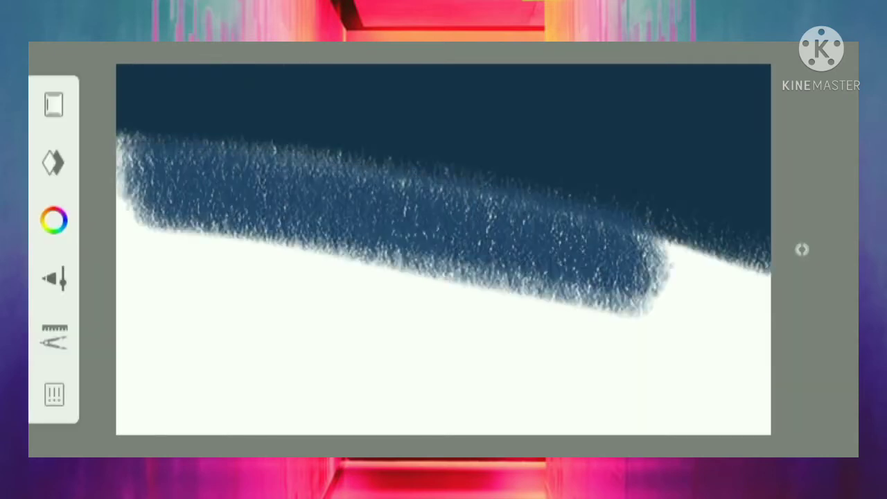
{"action": "left_click_drag", "start_coordinate": [263, 173], "coordinate": [763, 326]}
{"action": "left_click_drag", "start_coordinate": [125, 229], "coordinate": [499, 277]}
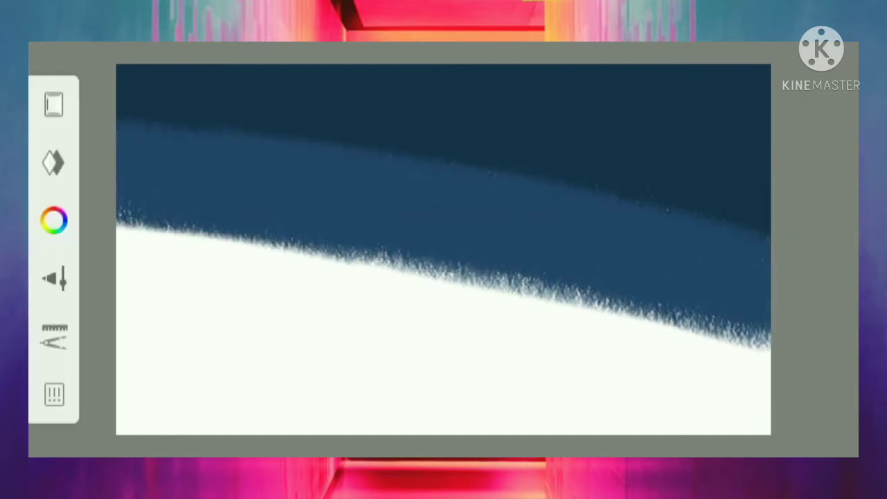
{"action": "left_click_drag", "start_coordinate": [374, 291], "coordinate": [769, 374]}
{"action": "left_click_drag", "start_coordinate": [159, 242], "coordinate": [672, 353]}
{"action": "left_click_drag", "start_coordinate": [125, 249], "coordinate": [769, 388]}
{"action": "left_click_drag", "start_coordinate": [132, 291], "coordinate": [770, 416]}
{"action": "left_click_drag", "start_coordinate": [118, 264], "coordinate": [374, 312]}
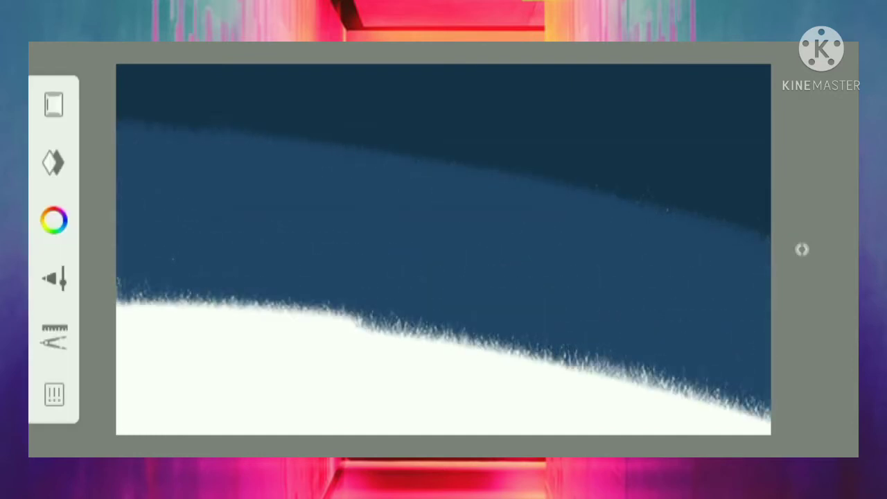
{"action": "left_click_drag", "start_coordinate": [124, 305], "coordinate": [624, 375]}
Choose a lighter blue and cover the remaining white lower area with it
{"action": "left_click", "coordinate": [54, 221]}
{"action": "mouse_move", "coordinate": [360, 249]}
{"action": "left_mouse_down"}
{"action": "mouse_move", "coordinate": [344, 248]}
{"action": "mouse_move", "coordinate": [327, 268]}
{"action": "left_mouse_up"}
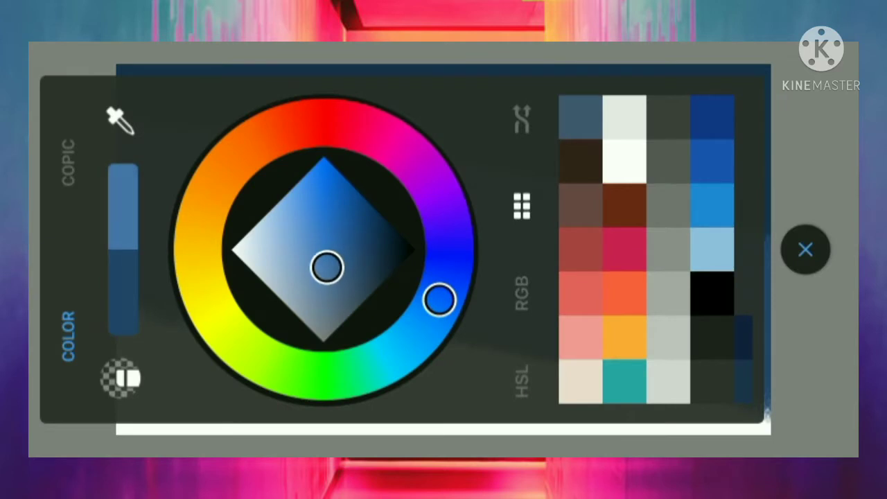
{"action": "left_click", "coordinate": [805, 249]}
{"action": "left_click_drag", "start_coordinate": [132, 325], "coordinate": [610, 415]}
{"action": "left_click_drag", "start_coordinate": [124, 374], "coordinate": [735, 416]}
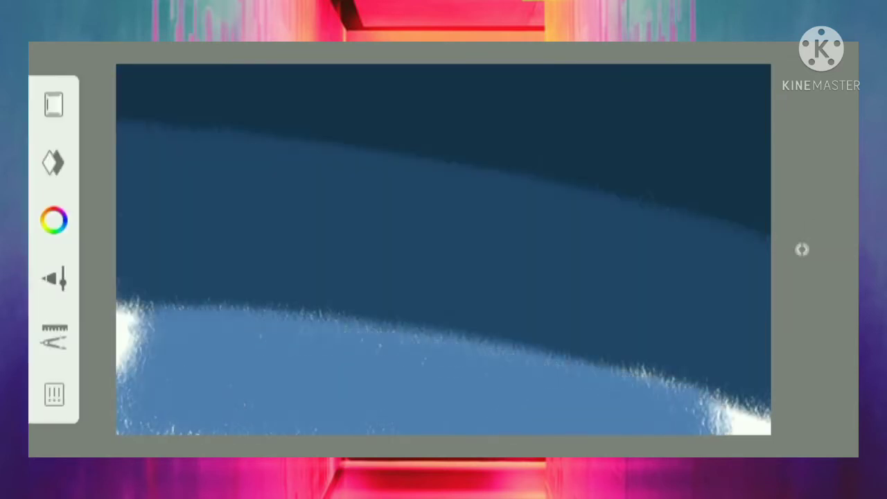
{"action": "left_click_drag", "start_coordinate": [325, 325], "coordinate": [769, 416]}
{"action": "left_click_drag", "start_coordinate": [645, 368], "coordinate": [762, 391]}
{"action": "left_click_drag", "start_coordinate": [118, 298], "coordinate": [256, 325]}
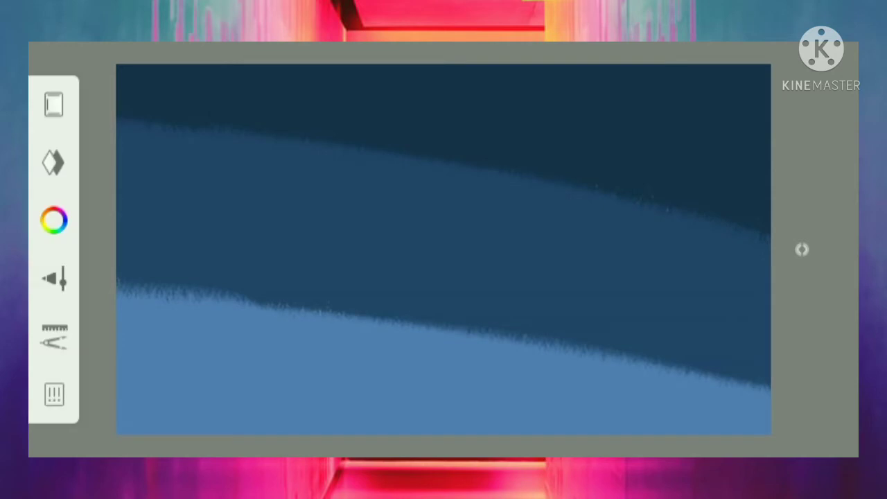
Begin picking a dark teal green in the colour picker
{"action": "left_click", "coordinate": [54, 221]}
{"action": "left_click_drag", "start_coordinate": [439, 300], "coordinate": [432, 311]}
{"action": "left_click_drag", "start_coordinate": [320, 267], "coordinate": [345, 271]}
Repaint the upper and middle bands in dark teal green, darkening the lower-left edge
{"action": "left_click_drag", "start_coordinate": [431, 311], "coordinate": [390, 354]}
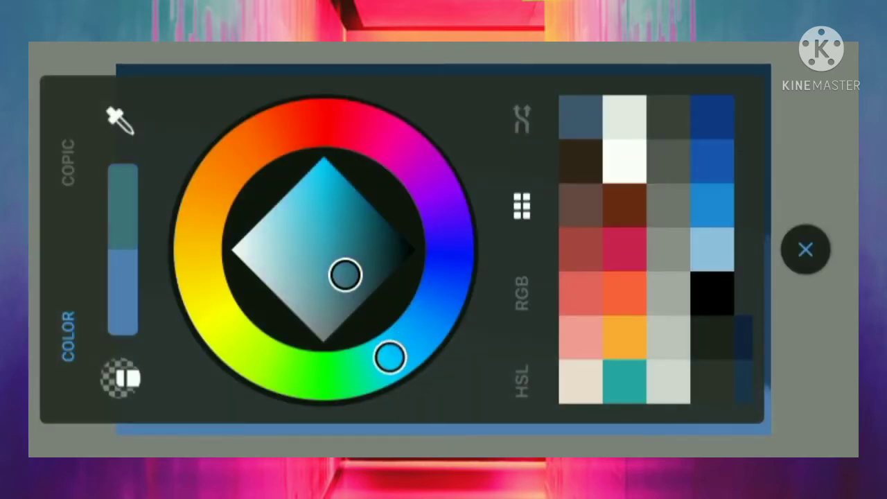
{"action": "left_click_drag", "start_coordinate": [345, 271], "coordinate": [367, 258]}
{"action": "left_click", "coordinate": [805, 249]}
{"action": "left_click", "coordinate": [54, 280]}
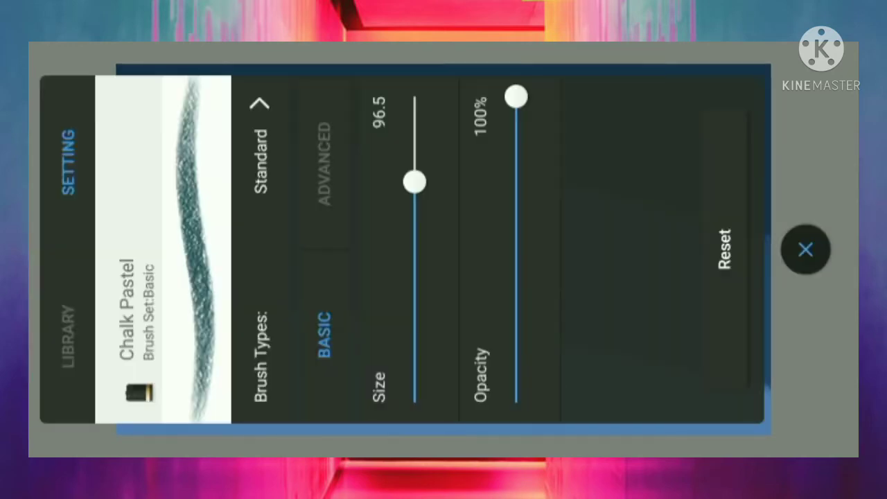
{"action": "left_click", "coordinate": [806, 249]}
{"action": "left_click_drag", "start_coordinate": [139, 139], "coordinate": [763, 222]}
{"action": "left_click_drag", "start_coordinate": [159, 298], "coordinate": [763, 388]}
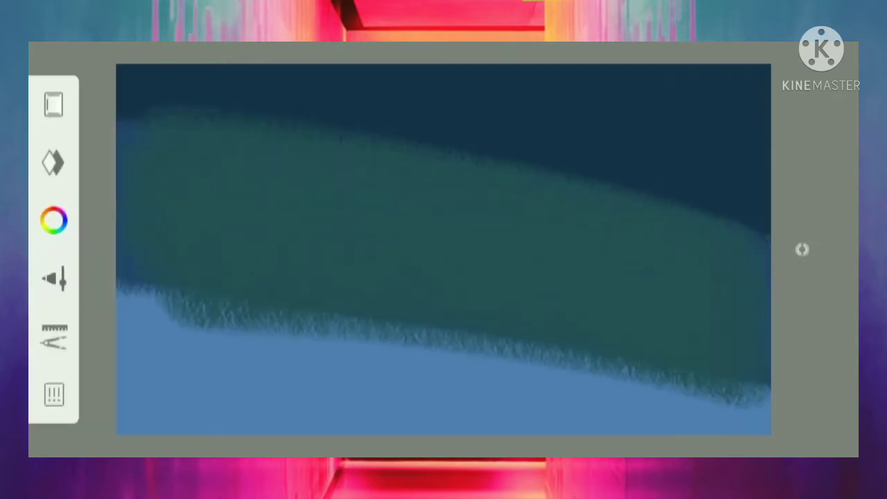
{"action": "left_click_drag", "start_coordinate": [554, 194], "coordinate": [763, 395]}
{"action": "left_click_drag", "start_coordinate": [117, 284], "coordinate": [173, 308]}
Pick a lighter teal colour from the colour picker
{"action": "left_click", "coordinate": [54, 221]}
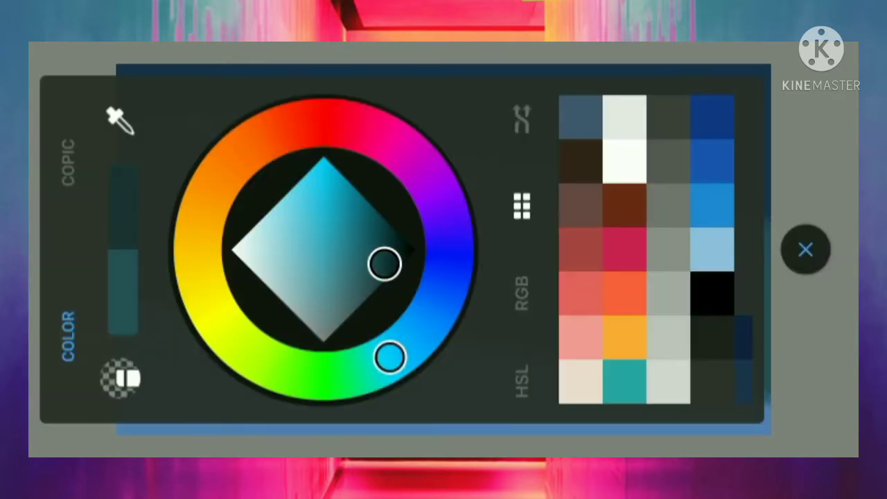
{"action": "left_click", "coordinate": [806, 249]}
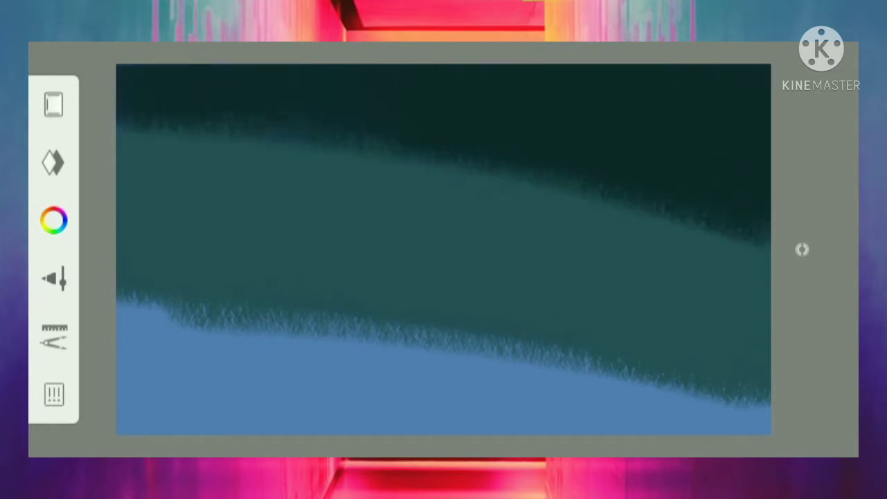
{"action": "left_click", "coordinate": [53, 217]}
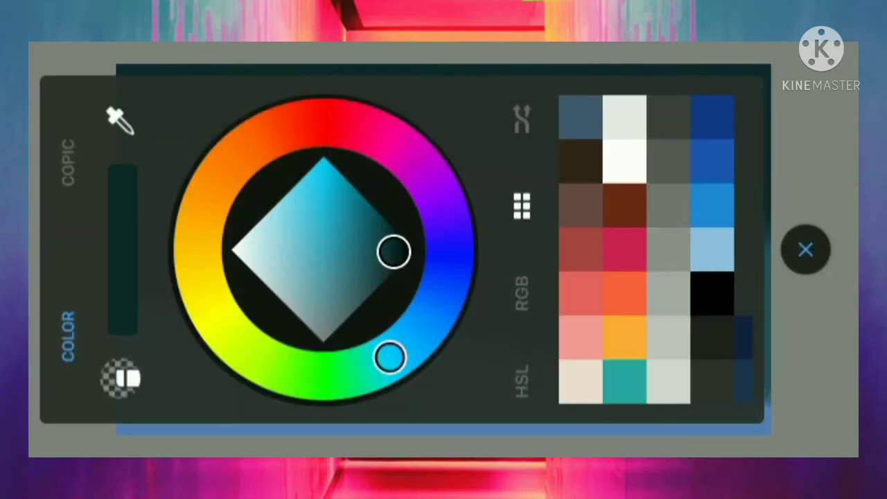
{"action": "left_click", "coordinate": [806, 249]}
{"action": "left_click", "coordinate": [54, 220]}
{"action": "left_click", "coordinate": [339, 257]}
{"action": "left_click", "coordinate": [805, 249]}
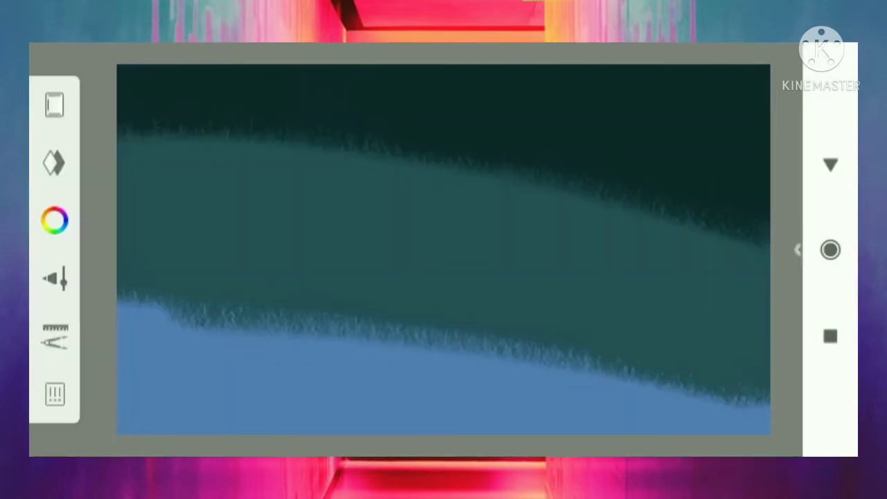
Paint the lower blue band in lighter teal and blend the middle band's lower edge
{"action": "left_click_drag", "start_coordinate": [742, 405], "coordinate": [630, 374]}
{"action": "left_click_drag", "start_coordinate": [311, 332], "coordinate": [168, 309]}
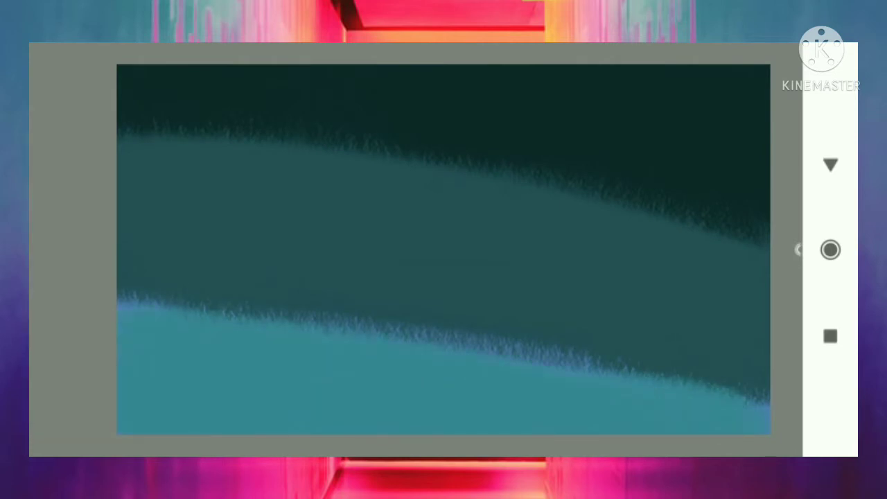
{"action": "left_click_drag", "start_coordinate": [693, 385], "coordinate": [544, 353]}
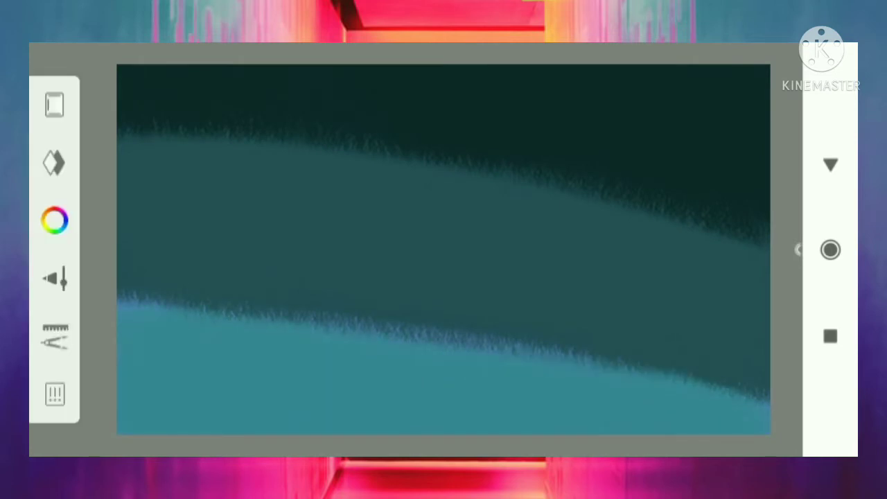
{"action": "left_click_drag", "start_coordinate": [457, 340], "coordinate": [166, 305]}
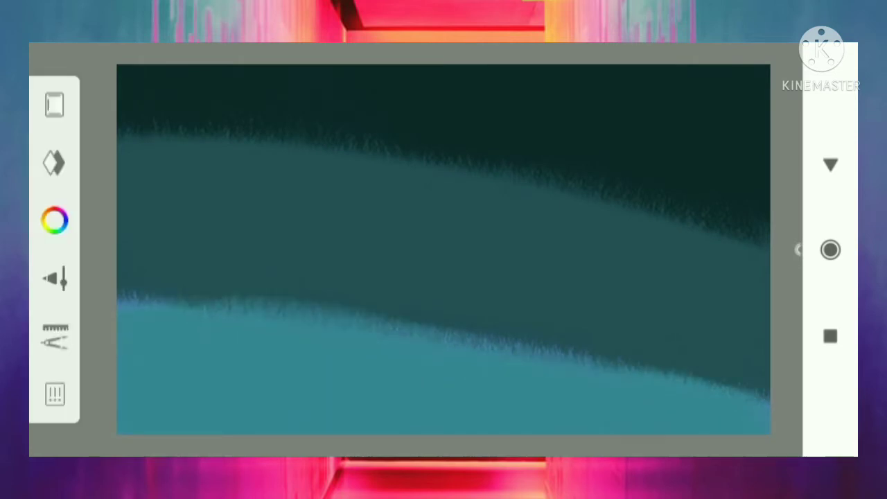
{"action": "left_click_drag", "start_coordinate": [569, 357], "coordinate": [457, 336]}
{"action": "key", "text": "Print"}
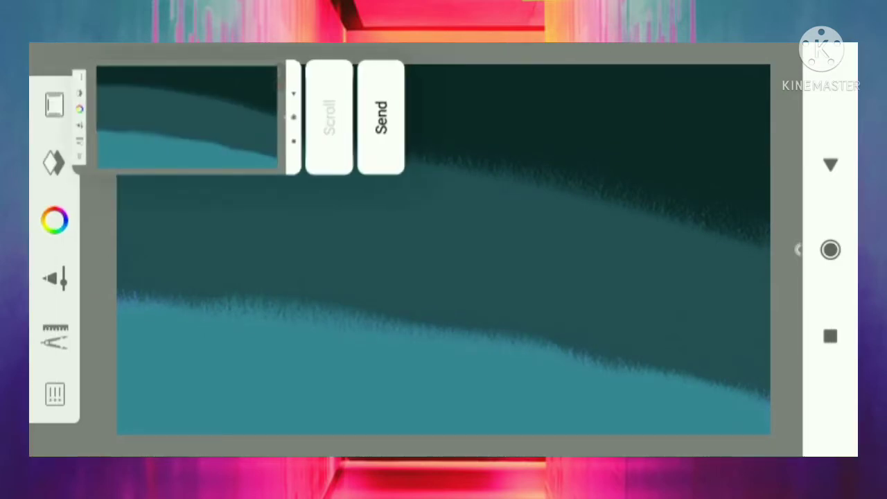
Select the Airbrush Tapered brush and raise its size to about 40
{"action": "left_click", "coordinate": [55, 277]}
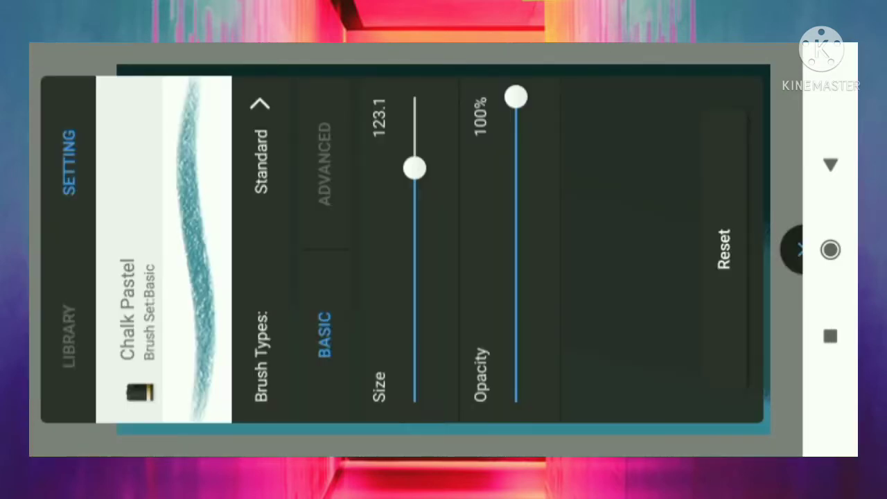
{"action": "left_click", "coordinate": [69, 332]}
{"action": "mouse_move", "coordinate": [610, 249]}
{"action": "left_mouse_down"}
{"action": "mouse_move", "coordinate": [277, 249]}
{"action": "mouse_move", "coordinate": [368, 249]}
{"action": "left_mouse_up"}
{"action": "left_click", "coordinate": [560, 247]}
{"action": "left_click", "coordinate": [69, 163]}
{"action": "left_click_drag", "start_coordinate": [415, 377], "coordinate": [415, 277]}
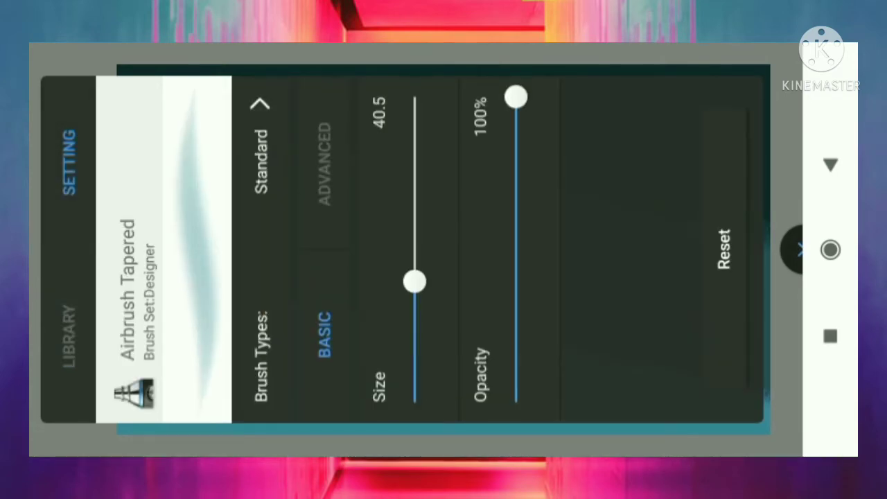
{"action": "key", "text": "Escape"}
{"action": "key", "text": "Escape"}
{"action": "key", "text": "Escape"}
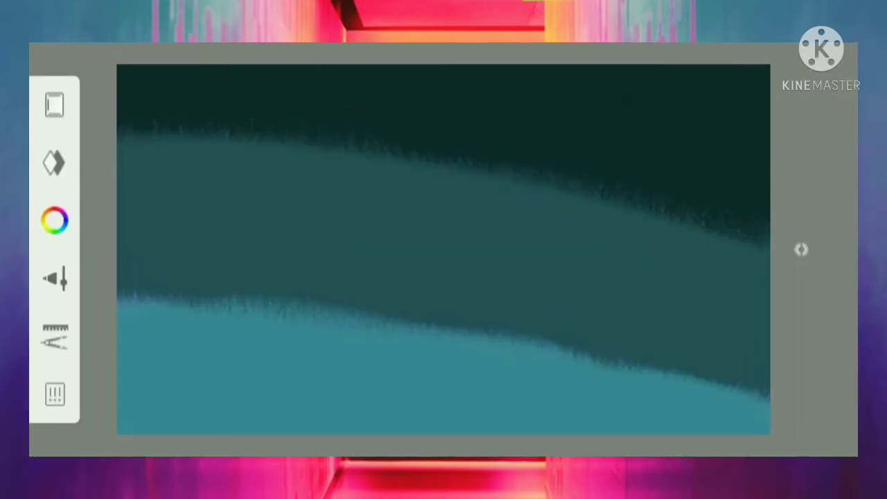
Sample the dark sky colour and airbrush over the upper band boundary to soften it
{"action": "left_click", "coordinate": [475, 162]}
{"action": "left_click_drag", "start_coordinate": [340, 149], "coordinate": [707, 229]}
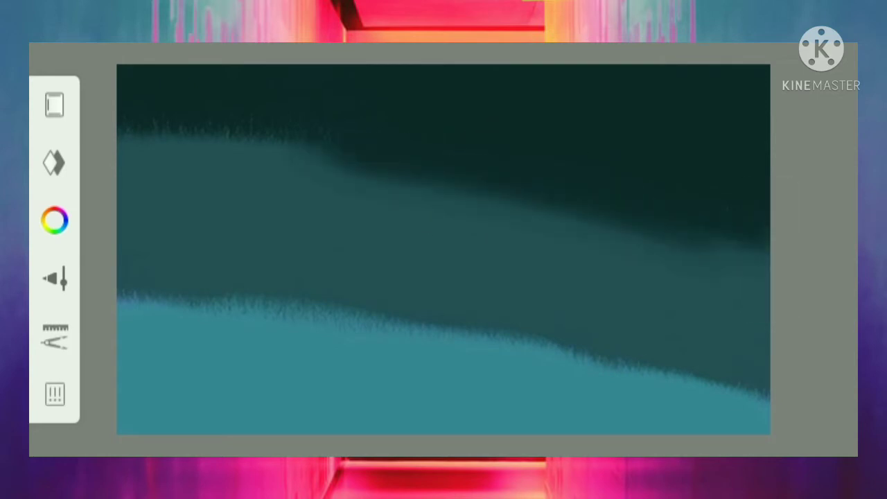
{"action": "left_click_drag", "start_coordinate": [118, 138], "coordinate": [339, 174]}
{"action": "left_click", "coordinate": [443, 249]}
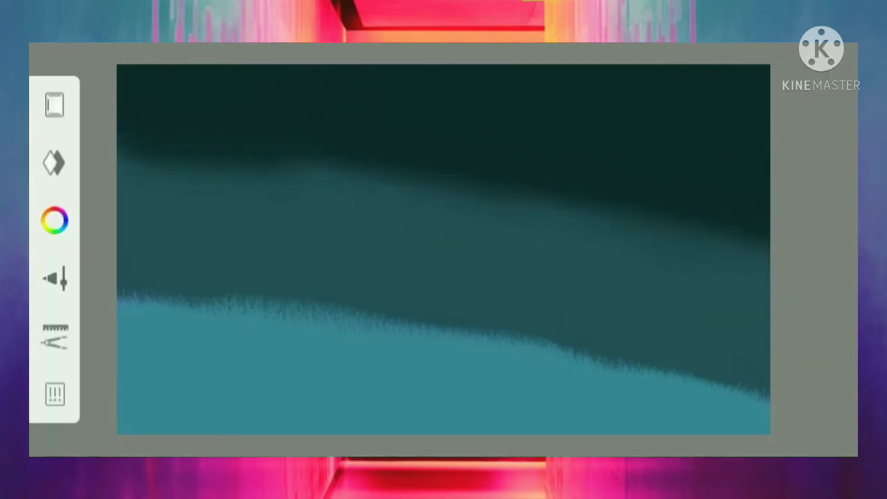
Load the Hardline Airbrush with opacity lowered to 45% and hide the toolbar
{"action": "left_click", "coordinate": [54, 163]}
{"action": "left_click", "coordinate": [69, 337]}
{"action": "left_click", "coordinate": [559, 188]}
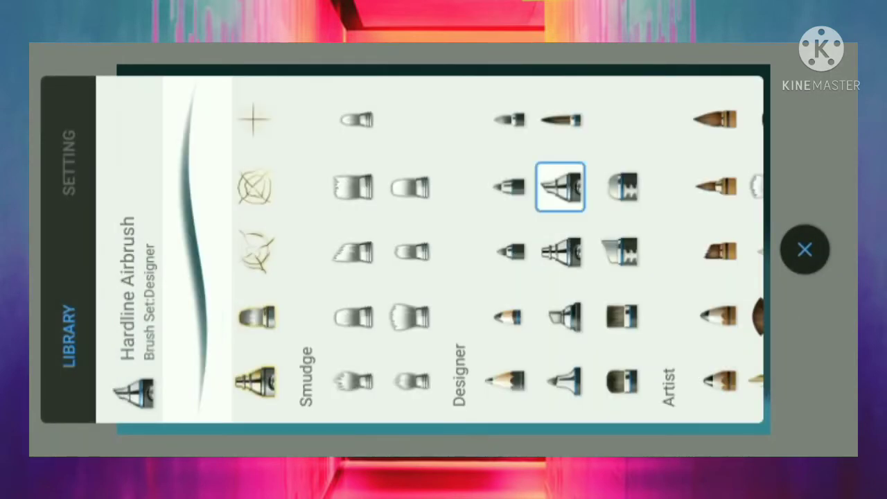
{"action": "left_click", "coordinate": [560, 250]}
{"action": "left_click_drag", "start_coordinate": [346, 249], "coordinate": [623, 250]}
{"action": "left_click", "coordinate": [69, 161]}
{"action": "left_click_drag", "start_coordinate": [515, 95], "coordinate": [514, 263]}
{"action": "left_click", "coordinate": [804, 249]}
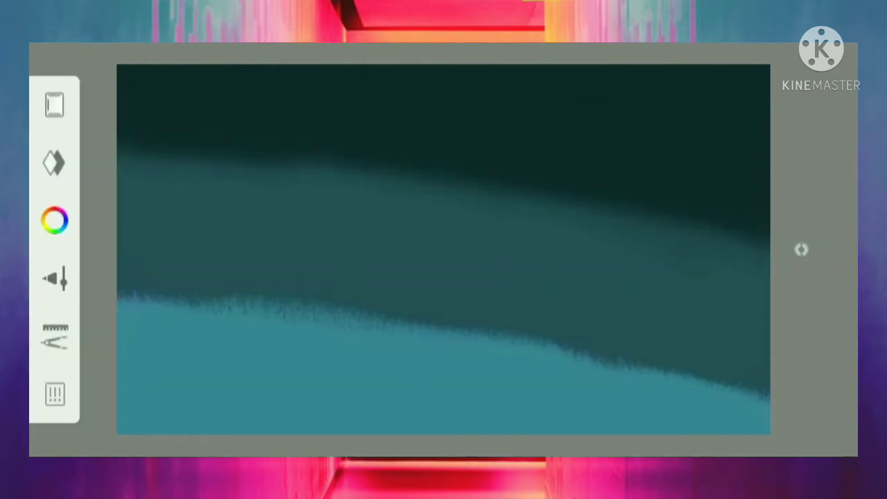
{"action": "left_click", "coordinate": [55, 104]}
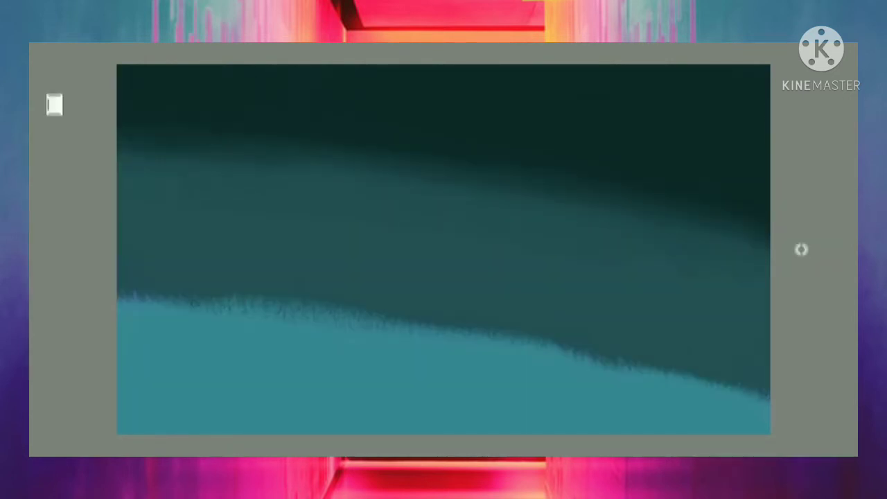
Airbrush a soft lighter band across the upper-left sky and a glow along the horizon
{"action": "left_click_drag", "start_coordinate": [478, 162], "coordinate": [121, 133]}
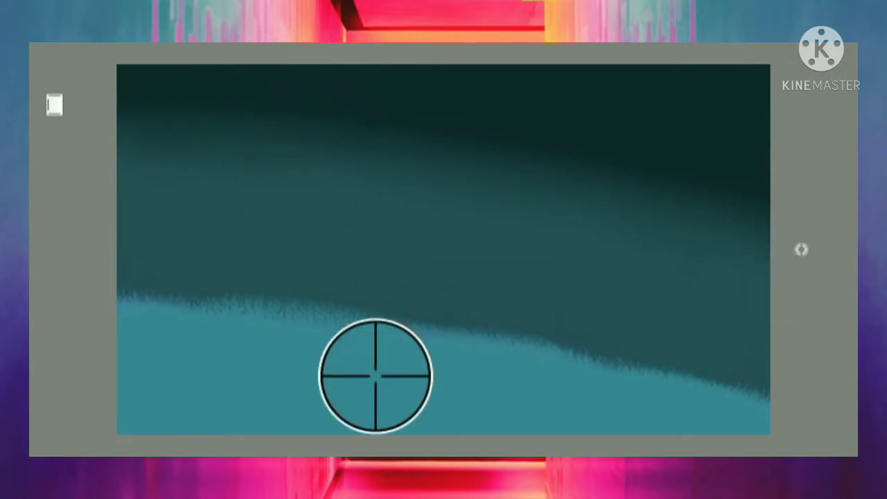
{"action": "left_click_drag", "start_coordinate": [762, 367], "coordinate": [122, 284]}
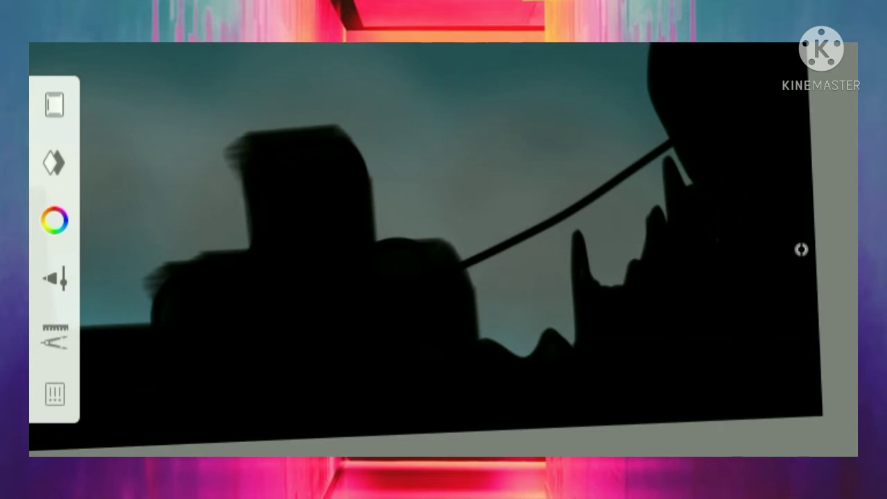
Select the Hard Eraser from the Brush Library
{"action": "left_click", "coordinate": [54, 278]}
{"action": "left_click", "coordinate": [72, 326]}
{"action": "scroll", "coordinate": [499, 249], "scroll_direction": "down", "scroll_amount": 5}
{"action": "scroll", "coordinate": [498, 250], "scroll_direction": "down", "scroll_amount": 5}
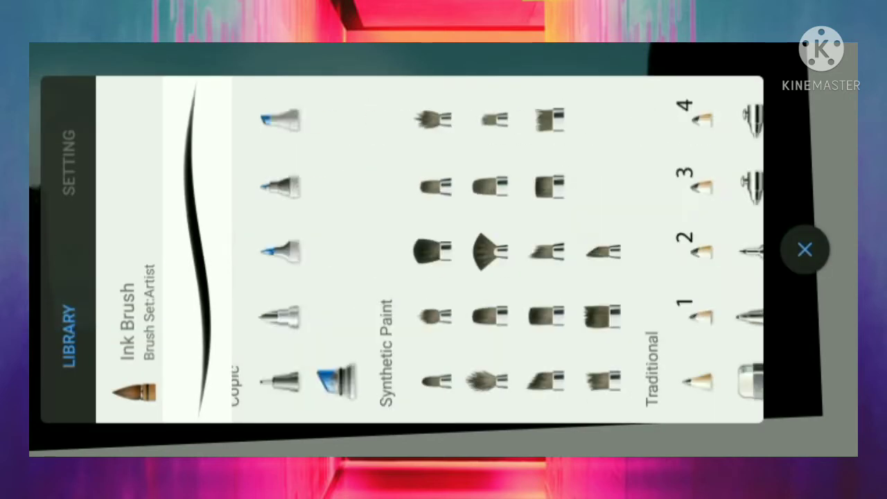
{"action": "scroll", "coordinate": [444, 249], "scroll_direction": "up", "scroll_amount": 5}
{"action": "left_click", "coordinate": [497, 187]}
{"action": "left_click", "coordinate": [70, 163]}
{"action": "left_click", "coordinate": [804, 249]}
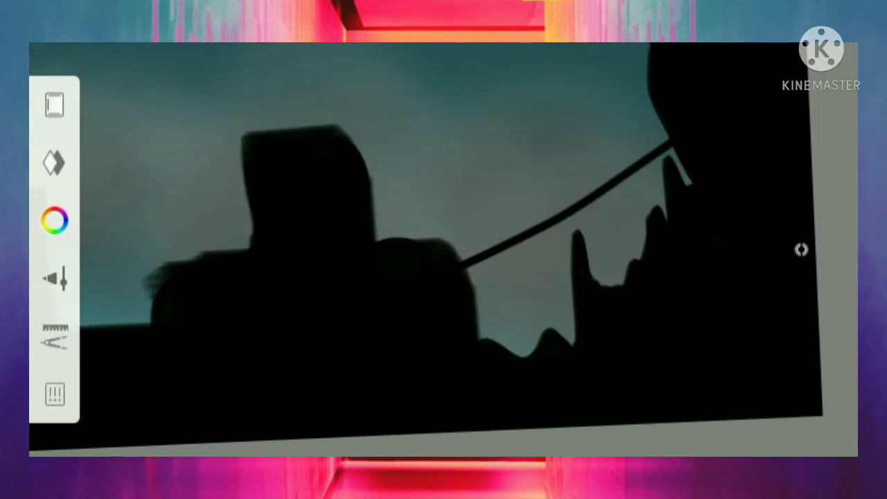
Erase along the silhouette to square off the chimney, left edge, rooftop and top edge
{"action": "mouse_move", "coordinate": [242, 129]}
{"action": "left_mouse_down"}
{"action": "mouse_move", "coordinate": [342, 129]}
{"action": "mouse_move", "coordinate": [437, 239]}
{"action": "left_mouse_up"}
{"action": "mouse_move", "coordinate": [161, 260]}
{"action": "left_mouse_down"}
{"action": "mouse_move", "coordinate": [243, 256]}
{"action": "mouse_move", "coordinate": [253, 138]}
{"action": "left_mouse_up"}
{"action": "left_click_drag", "start_coordinate": [263, 263], "coordinate": [155, 271]}
{"action": "left_click_drag", "start_coordinate": [352, 155], "coordinate": [450, 256]}
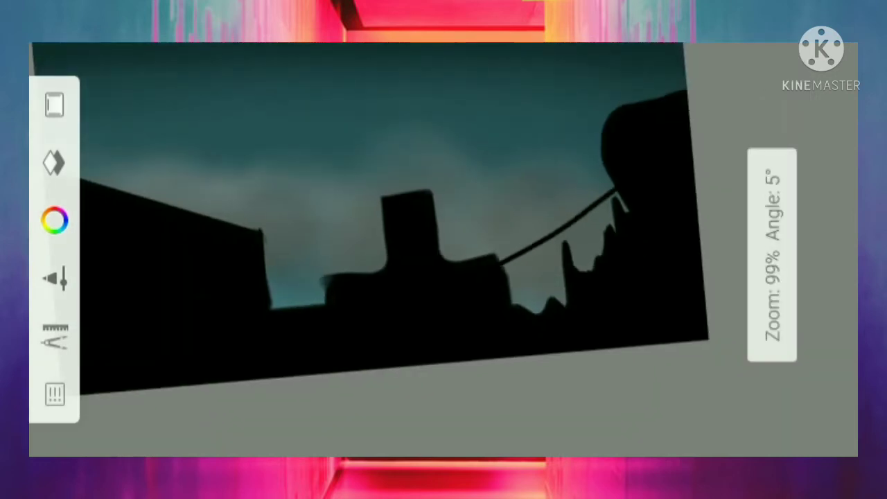
{"action": "scroll", "coordinate": [443, 249], "scroll_direction": "up", "scroll_amount": 5}
{"action": "mouse_move", "coordinate": [343, 156]}
{"action": "left_mouse_down"}
{"action": "mouse_move", "coordinate": [458, 157]}
{"action": "mouse_move", "coordinate": [502, 142]}
{"action": "left_mouse_up"}
{"action": "scroll", "coordinate": [443, 250], "scroll_direction": "down", "scroll_amount": 5}
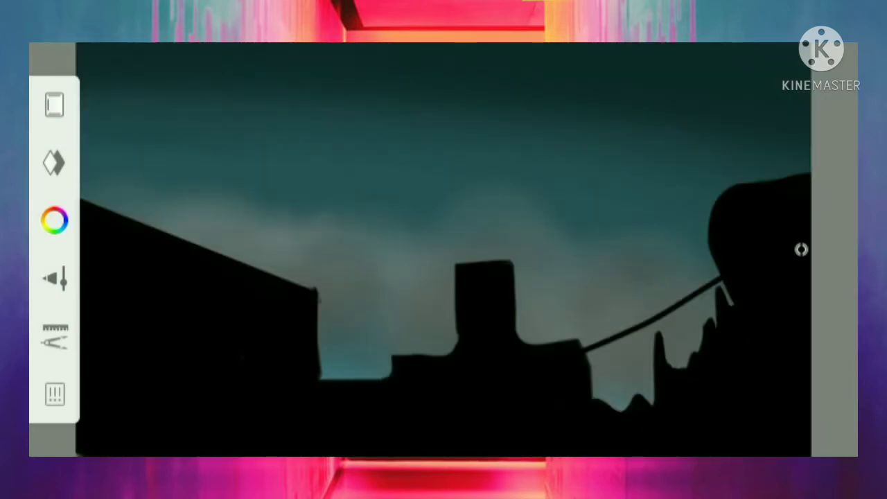
{"action": "scroll", "coordinate": [444, 250], "scroll_direction": "down", "scroll_amount": 2}
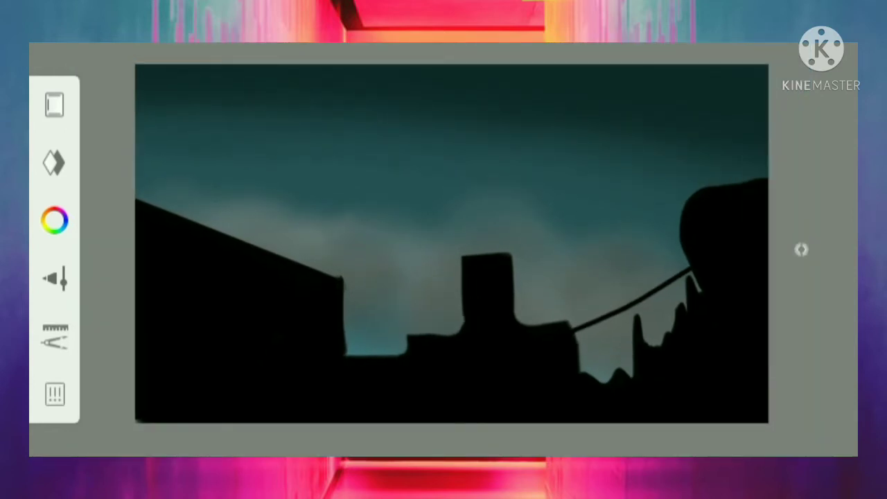
Select the Felt Pen and reduce its size to 3.2
{"action": "left_click", "coordinate": [54, 104]}
{"action": "scroll", "coordinate": [499, 249], "scroll_direction": "right", "scroll_amount": 5}
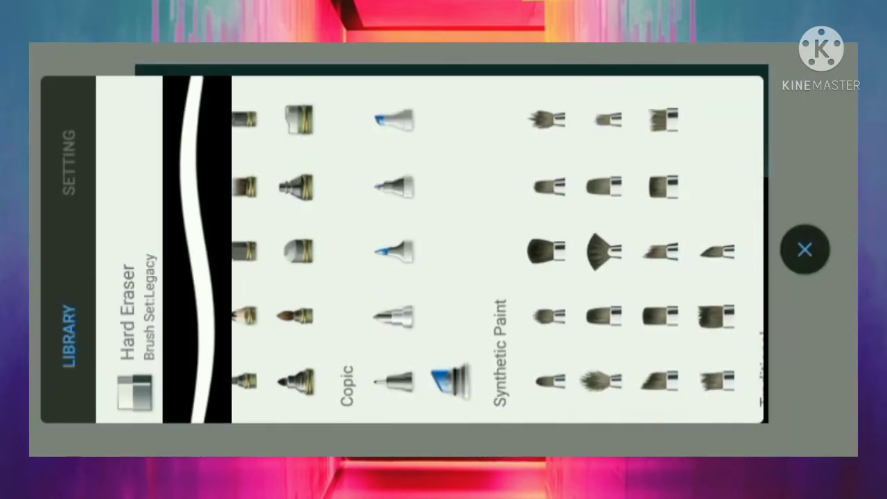
{"action": "left_click", "coordinate": [246, 251]}
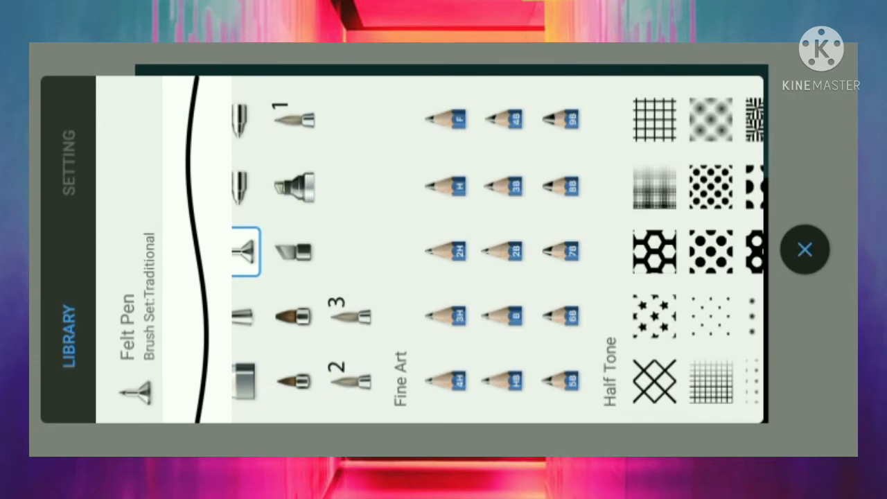
{"action": "left_click", "coordinate": [69, 163]}
{"action": "left_click_drag", "start_coordinate": [414, 388], "coordinate": [413, 392]}
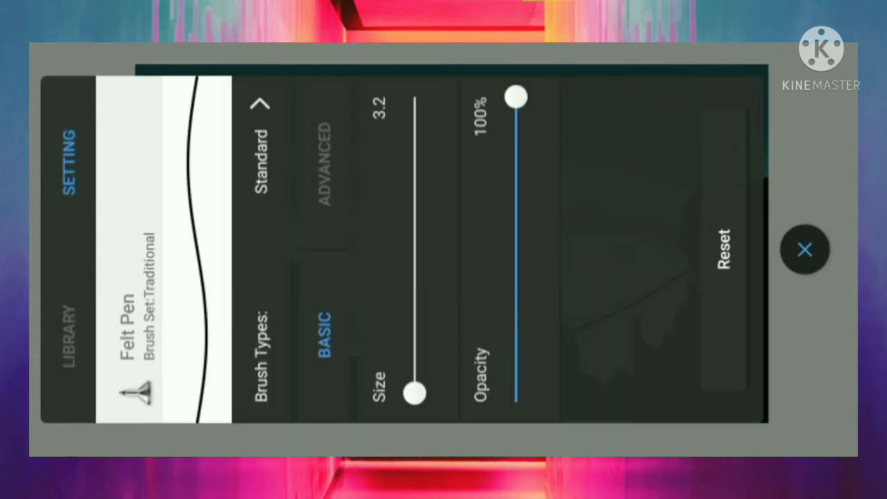
{"action": "left_click", "coordinate": [805, 250]}
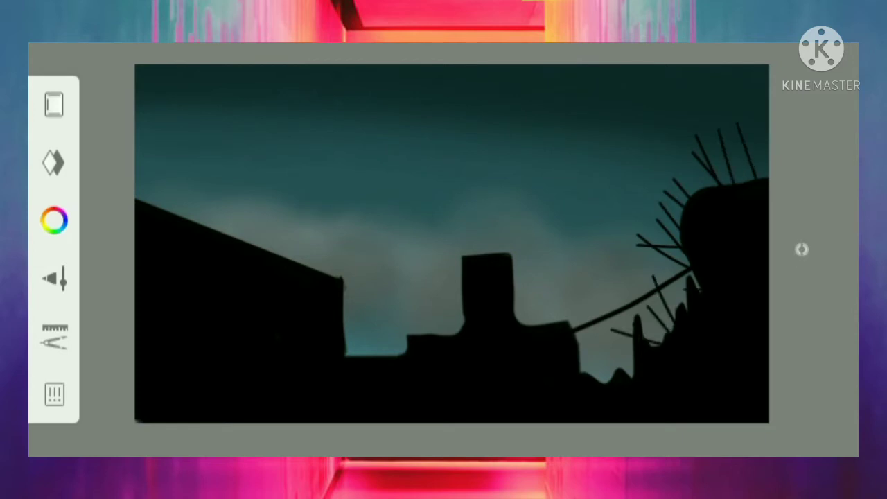
Switch to the Inking Pen and reduce its size to 3.0
{"action": "left_click", "coordinate": [54, 163]}
{"action": "left_click", "coordinate": [69, 346]}
{"action": "left_click_drag", "start_coordinate": [624, 277], "coordinate": [278, 277]}
{"action": "left_click", "coordinate": [485, 247]}
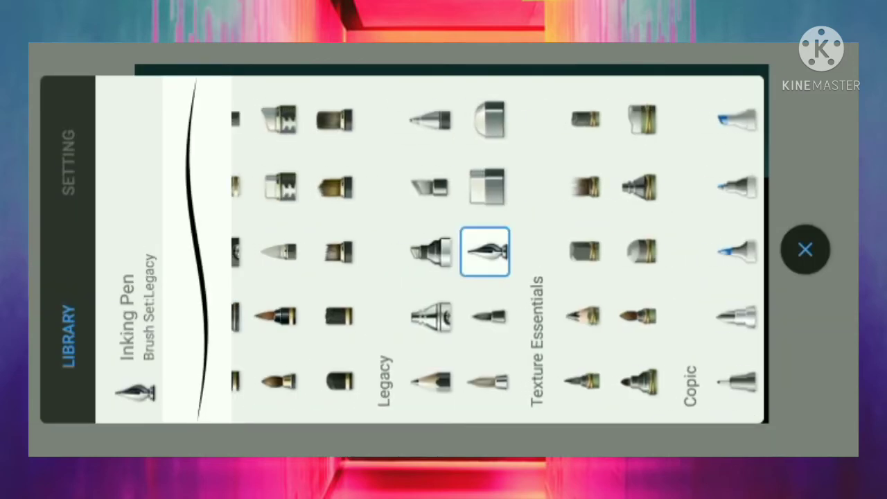
{"action": "left_click", "coordinate": [69, 163]}
{"action": "left_click_drag", "start_coordinate": [288, 340], "coordinate": [288, 372]}
{"action": "left_click", "coordinate": [805, 250]}
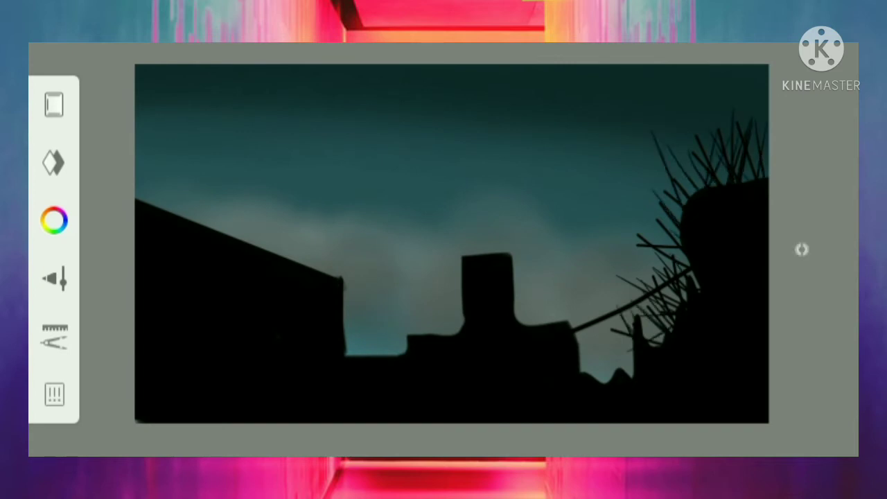
{"action": "left_click", "coordinate": [54, 163]}
{"action": "left_click", "coordinate": [802, 250]}
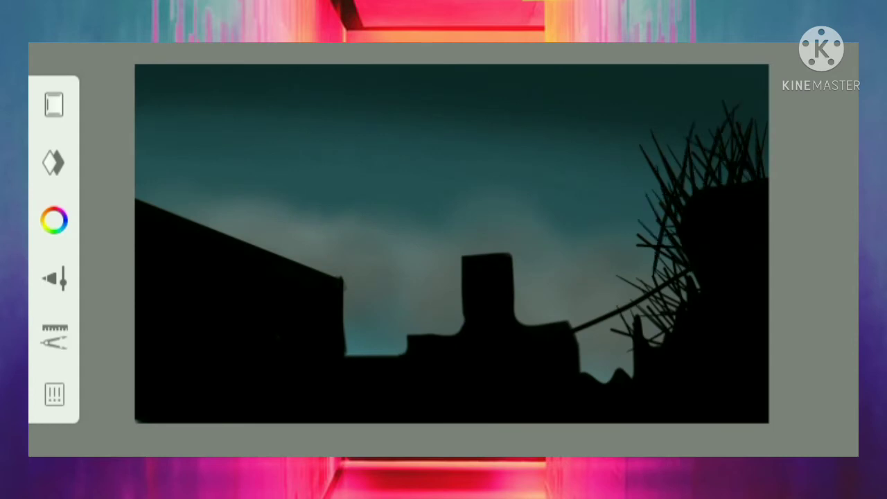
Switch back to the Felt Pen and raise its size to 4.7
{"action": "left_click", "coordinate": [54, 163]}
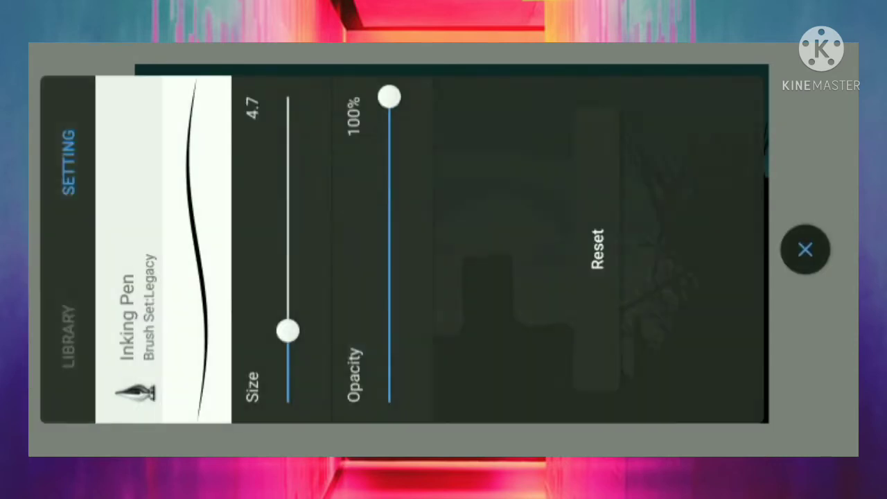
{"action": "left_click", "coordinate": [69, 332]}
{"action": "scroll", "coordinate": [499, 250], "scroll_direction": "right", "scroll_amount": 5}
{"action": "left_click", "coordinate": [358, 316]}
{"action": "left_click", "coordinate": [69, 160]}
{"action": "left_click_drag", "start_coordinate": [416, 390], "coordinate": [416, 384]}
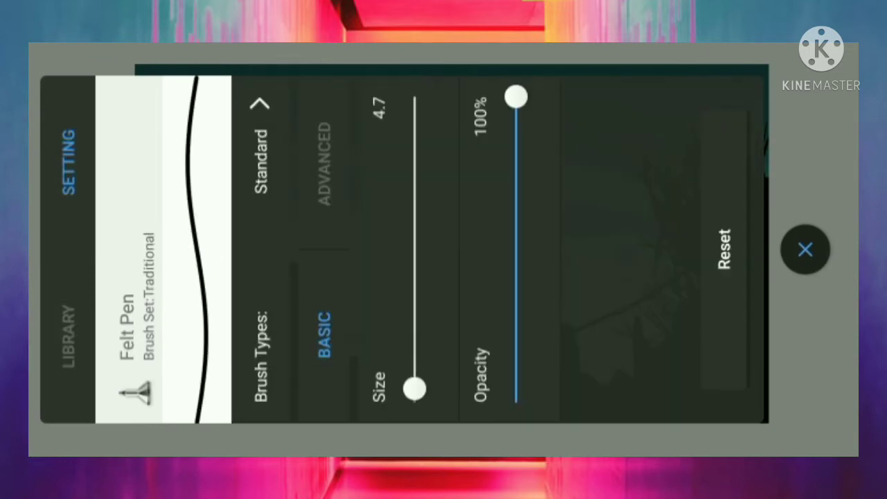
{"action": "left_click", "coordinate": [802, 249]}
{"action": "scroll", "coordinate": [443, 249], "scroll_direction": "up", "scroll_amount": 5}
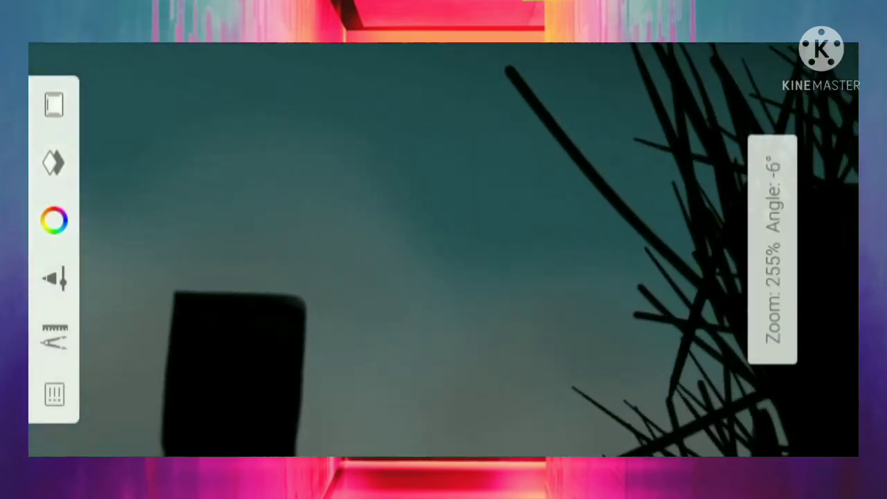
{"action": "left_click", "coordinate": [802, 249]}
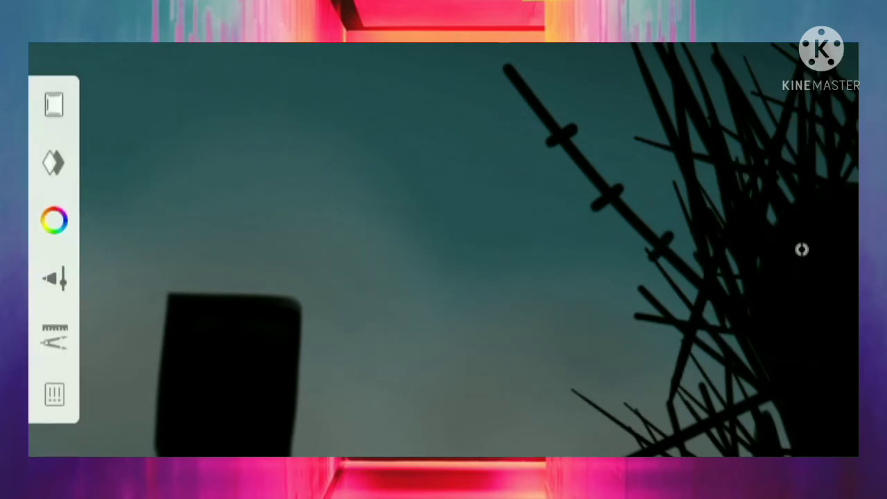
{"action": "scroll", "coordinate": [444, 249], "scroll_direction": "up", "scroll_amount": 5}
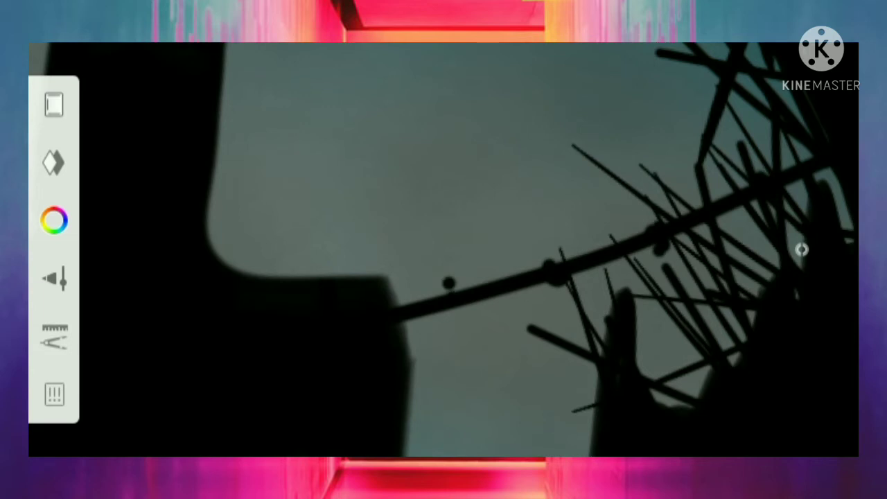
{"action": "scroll", "coordinate": [443, 249], "scroll_direction": "down", "scroll_amount": 5}
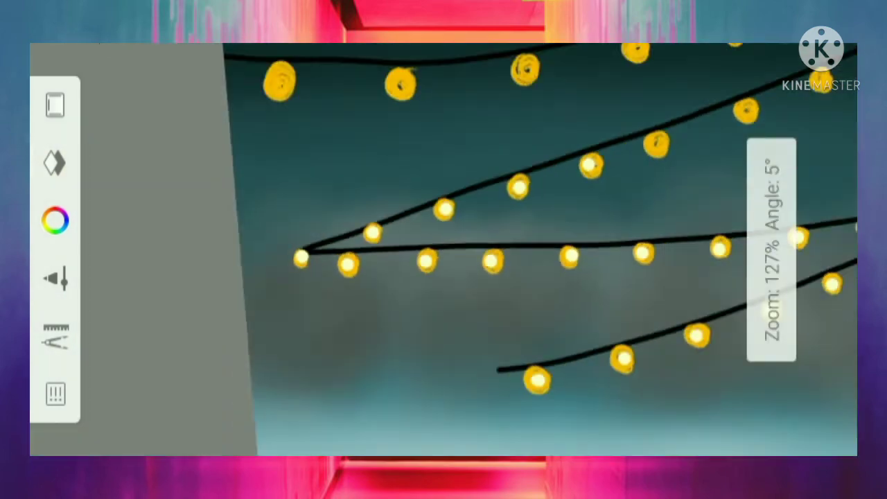
Zoom in and out on the canvas to inspect the glowing bulbs
{"action": "scroll", "coordinate": [444, 250], "scroll_direction": "down", "scroll_amount": 2}
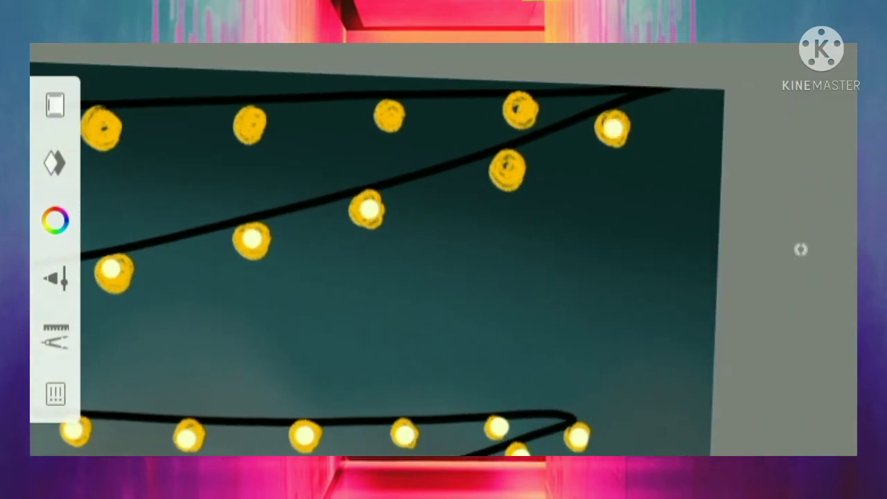
{"action": "scroll", "coordinate": [443, 249], "scroll_direction": "down", "scroll_amount": 2}
{"action": "scroll", "coordinate": [443, 249], "scroll_direction": "up", "scroll_amount": 2}
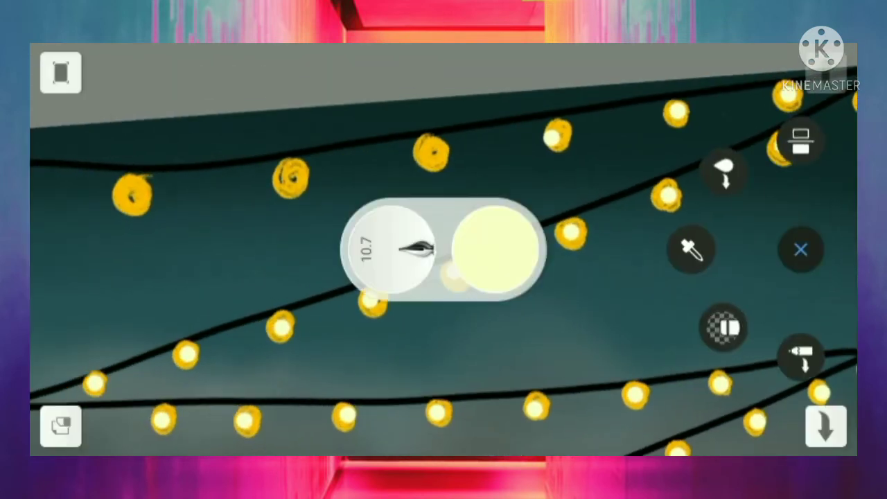
{"action": "scroll", "coordinate": [444, 249], "scroll_direction": "down", "scroll_amount": 2}
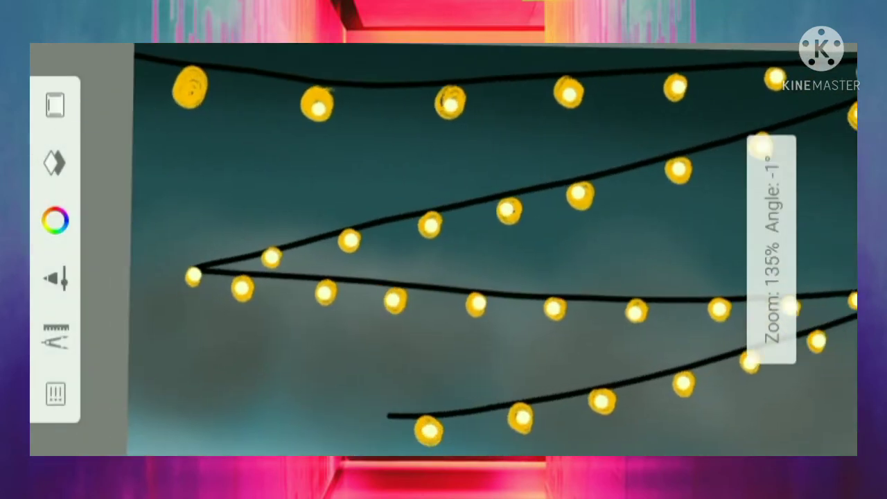
{"action": "scroll", "coordinate": [444, 250], "scroll_direction": "down", "scroll_amount": 2}
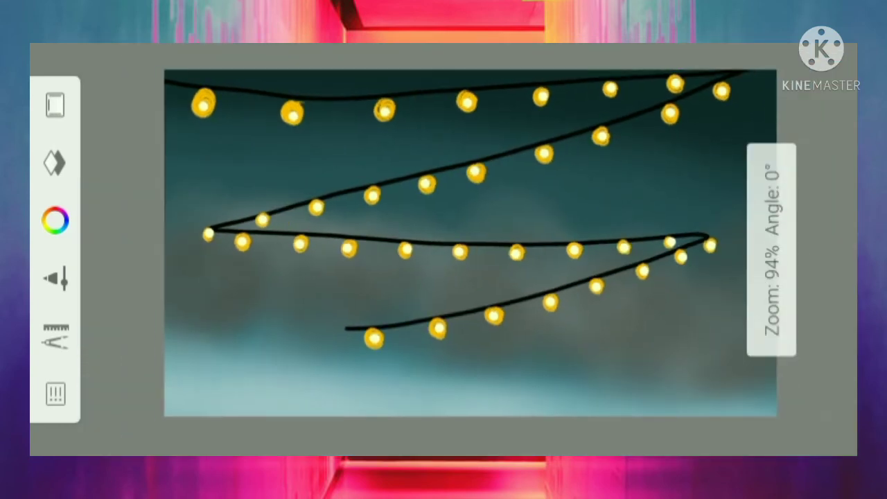
{"action": "scroll", "coordinate": [443, 250], "scroll_direction": "up", "scroll_amount": 1}
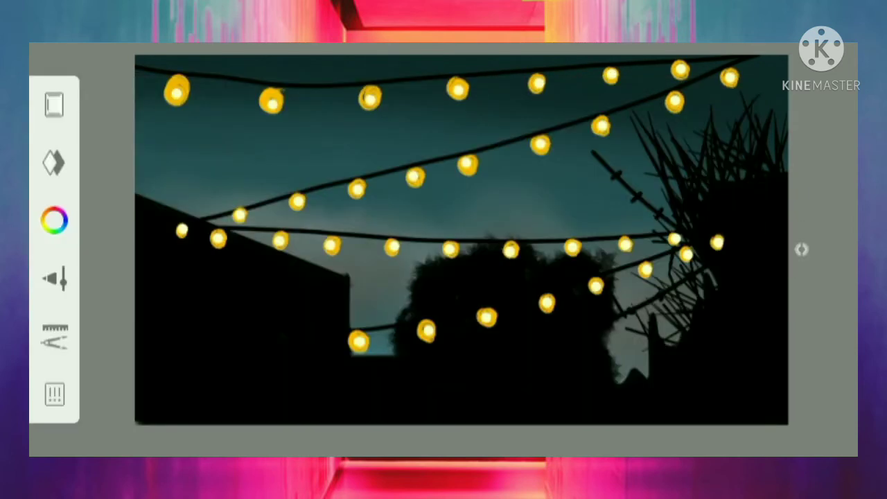
Hide the silhouette layer in the Layers list so only the lights show over the sky
{"action": "left_click", "coordinate": [54, 163]}
{"action": "left_click", "coordinate": [54, 162]}
{"action": "left_click", "coordinate": [472, 123]}
{"action": "scroll", "coordinate": [443, 277], "scroll_direction": "up", "scroll_amount": 3}
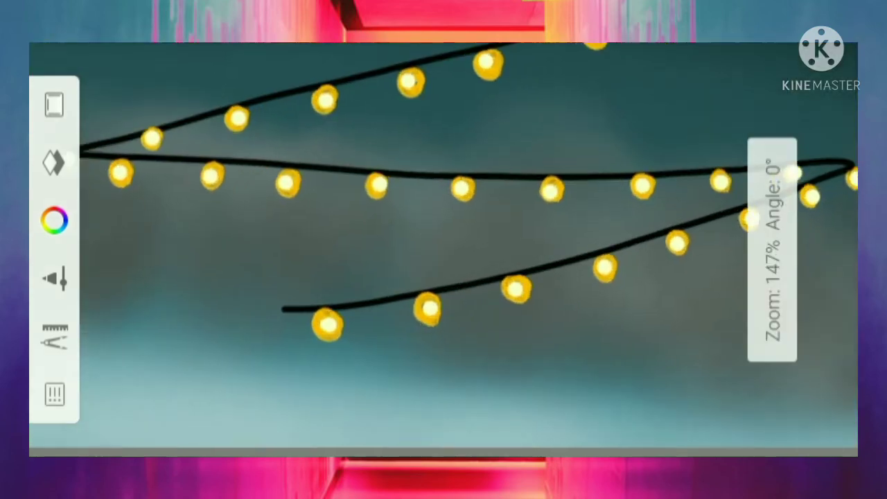
{"action": "scroll", "coordinate": [444, 278], "scroll_direction": "up", "scroll_amount": 3}
{"action": "scroll", "coordinate": [443, 277], "scroll_direction": "up", "scroll_amount": 2}
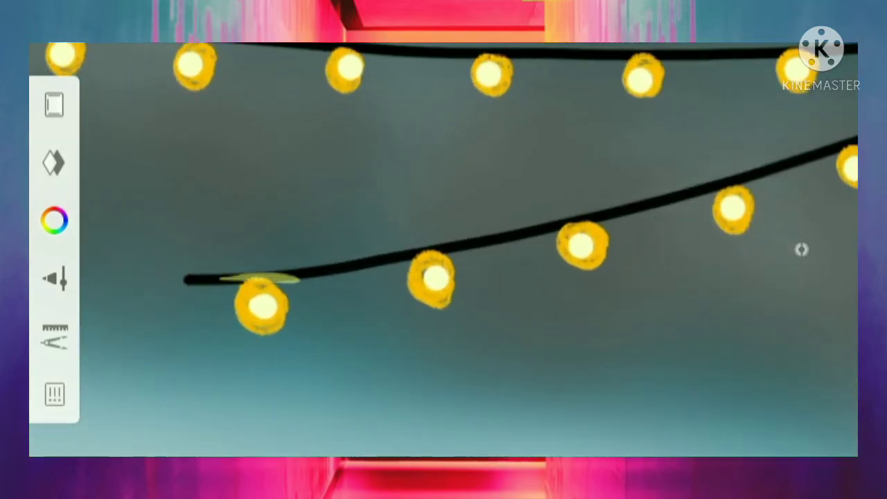
{"action": "left_click", "coordinate": [801, 249]}
Switch to the Airbrush Tapered brush at 100% opacity and size 7.7
{"action": "left_click", "coordinate": [420, 250]}
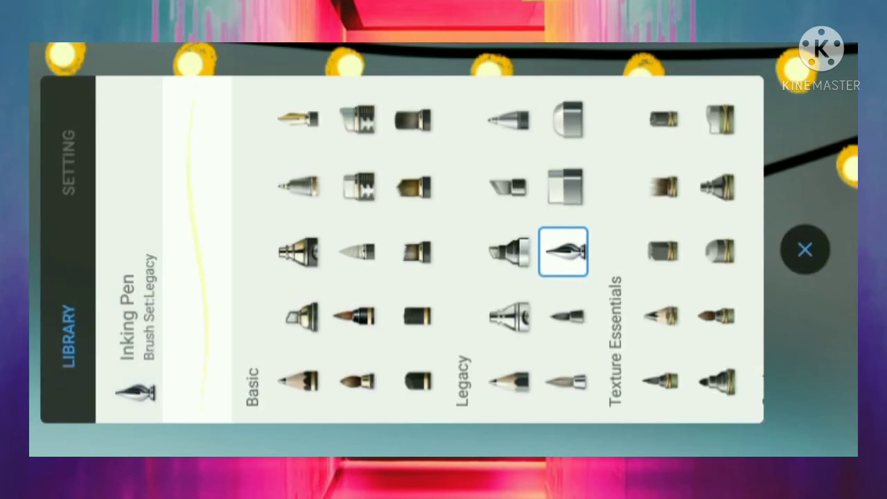
{"action": "scroll", "coordinate": [499, 250], "scroll_direction": "right", "scroll_amount": 5}
{"action": "scroll", "coordinate": [499, 249], "scroll_direction": "right", "scroll_amount": 5}
{"action": "scroll", "coordinate": [499, 249], "scroll_direction": "right", "scroll_amount": 5}
{"action": "scroll", "coordinate": [499, 249], "scroll_direction": "right", "scroll_amount": 5}
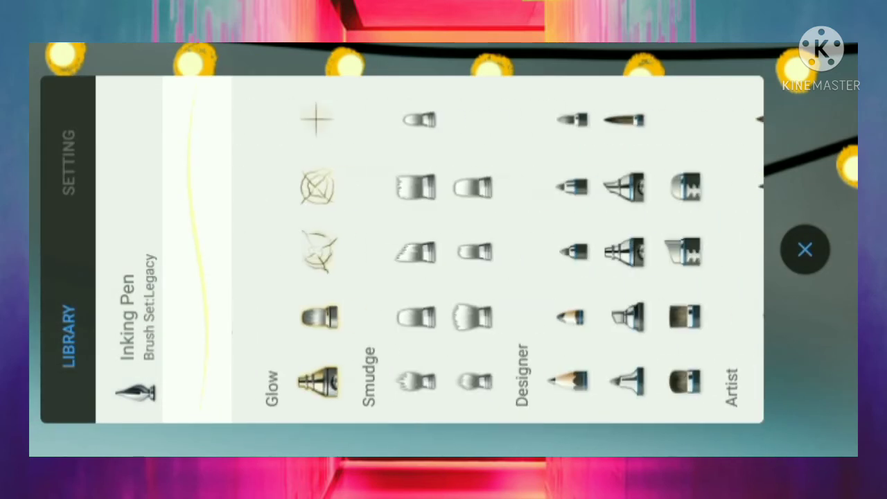
{"action": "left_click", "coordinate": [626, 277]}
{"action": "left_click", "coordinate": [68, 163]}
{"action": "left_click_drag", "start_coordinate": [515, 247], "coordinate": [514, 97]}
{"action": "left_click_drag", "start_coordinate": [414, 228], "coordinate": [413, 380]}
{"action": "left_click", "coordinate": [805, 249]}
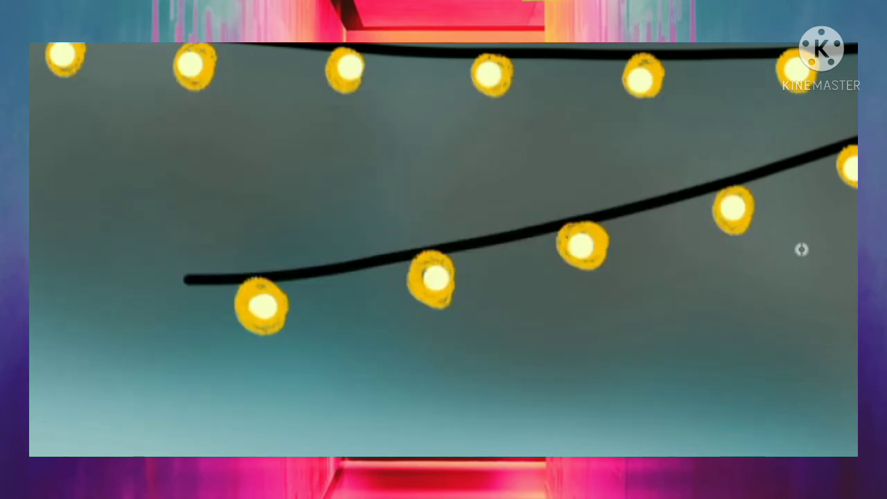
Paint yellow glow highlights along the lower cable out to its right end
{"action": "left_click_drag", "start_coordinate": [290, 274], "coordinate": [209, 277]}
{"action": "left_click_drag", "start_coordinate": [508, 235], "coordinate": [384, 261]}
{"action": "left_click_drag", "start_coordinate": [614, 213], "coordinate": [522, 233]}
{"action": "left_click_drag", "start_coordinate": [752, 178], "coordinate": [671, 197]}
{"action": "left_click_drag", "start_coordinate": [485, 291], "coordinate": [416, 236]}
{"action": "left_click_drag", "start_coordinate": [555, 136], "coordinate": [478, 158]}
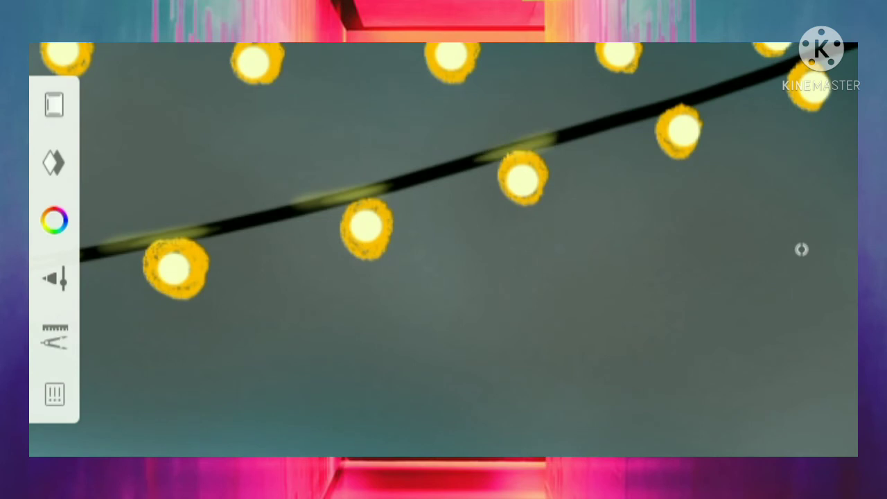
{"action": "left_click_drag", "start_coordinate": [706, 94], "coordinate": [634, 114]}
{"action": "left_click_drag", "start_coordinate": [443, 277], "coordinate": [485, 298]}
{"action": "left_click_drag", "start_coordinate": [575, 163], "coordinate": [515, 182]}
{"action": "left_click_drag", "start_coordinate": [655, 139], "coordinate": [615, 154]}
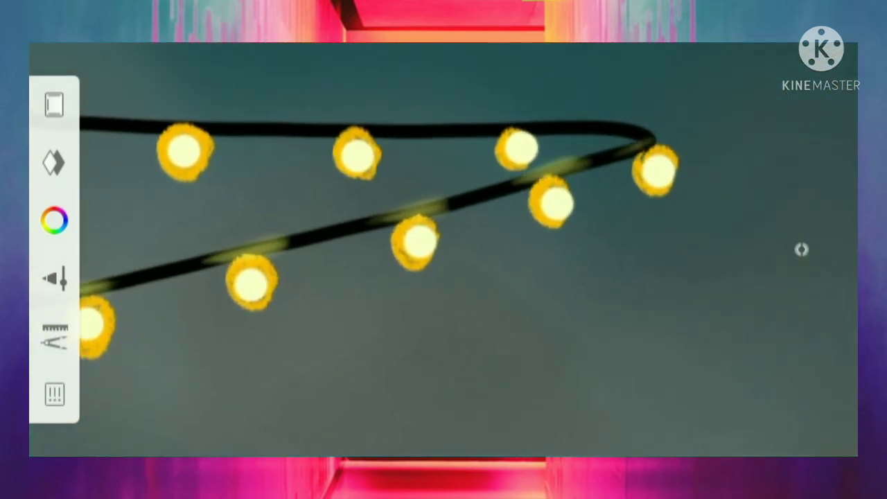
Paint glow strokes along the top cable and the middle cable
{"action": "left_click_drag", "start_coordinate": [559, 129], "coordinate": [473, 128]}
{"action": "left_click_drag", "start_coordinate": [413, 127], "coordinate": [320, 127]}
{"action": "left_click_drag", "start_coordinate": [240, 125], "coordinate": [142, 124]}
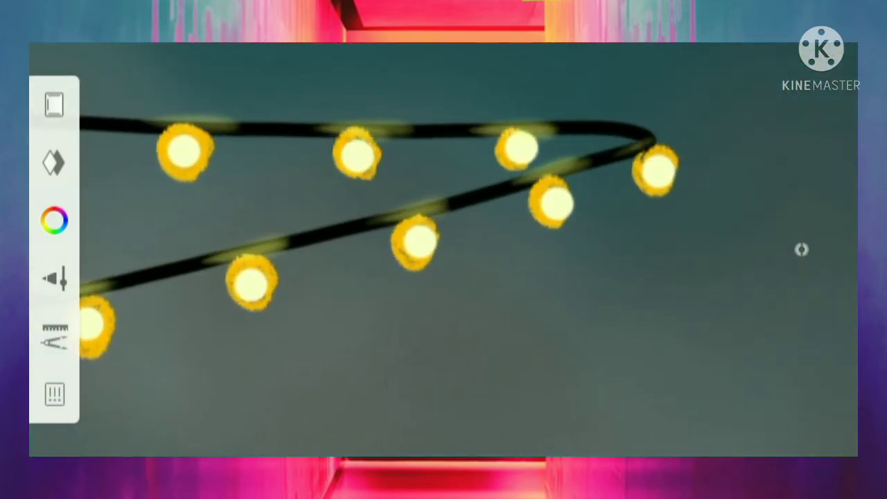
{"action": "left_click_drag", "start_coordinate": [416, 243], "coordinate": [433, 302]}
{"action": "left_click_drag", "start_coordinate": [800, 250], "coordinate": [801, 249]}
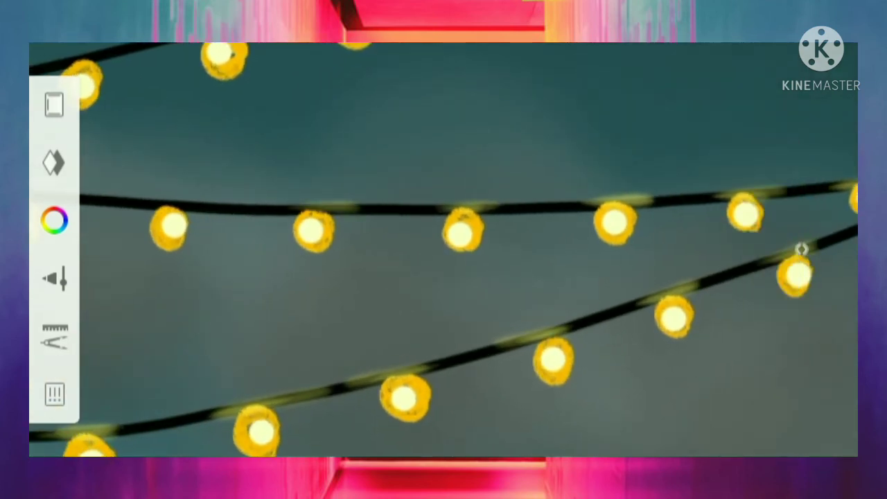
{"action": "left_click_drag", "start_coordinate": [136, 206], "coordinate": [226, 207]}
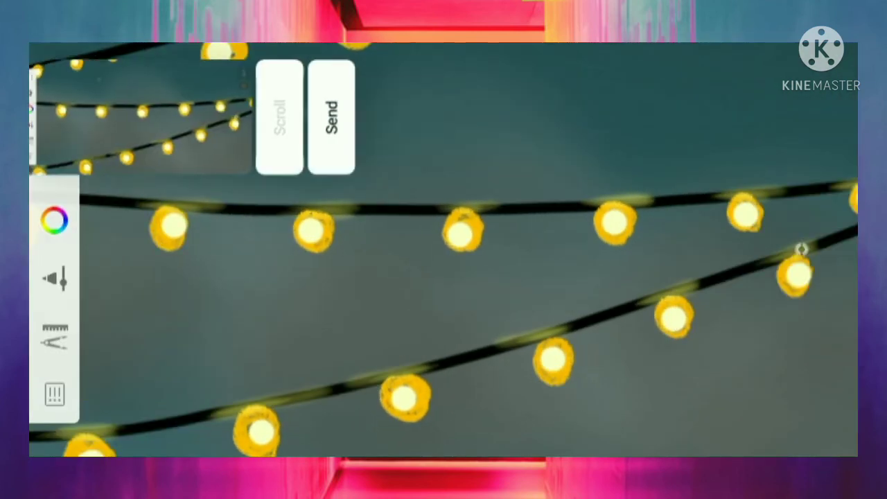
{"action": "left_click_drag", "start_coordinate": [416, 243], "coordinate": [443, 263]}
{"action": "left_click_drag", "start_coordinate": [491, 213], "coordinate": [421, 212]}
{"action": "left_click_drag", "start_coordinate": [352, 203], "coordinate": [291, 202]}
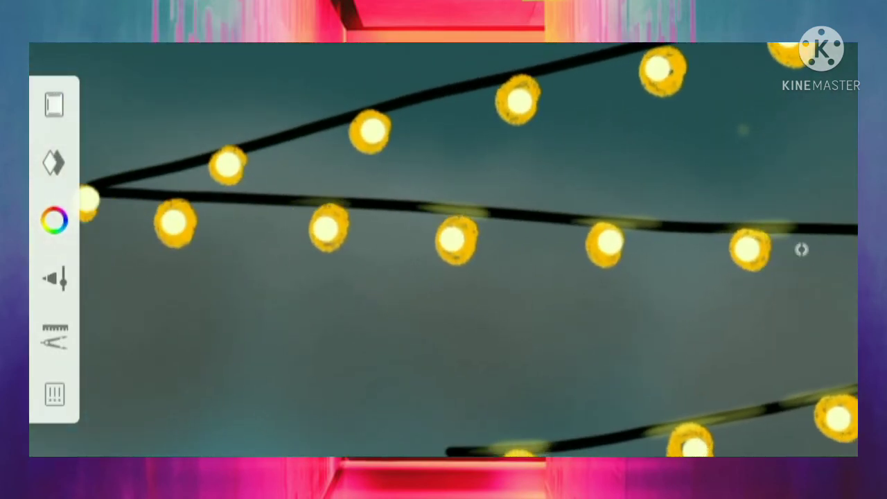
{"action": "left_click_drag", "start_coordinate": [228, 197], "coordinate": [121, 191]}
{"action": "left_click_drag", "start_coordinate": [416, 243], "coordinate": [579, 262]}
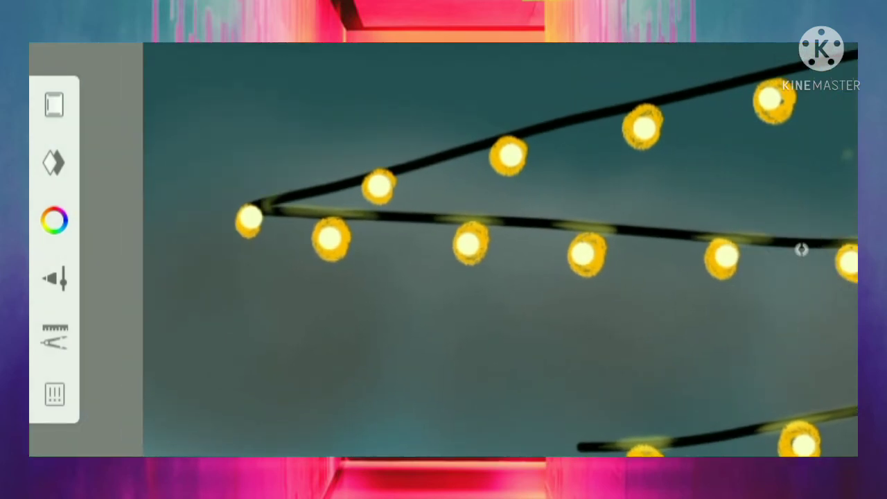
Add more glow strokes along the upper cable
{"action": "left_click_drag", "start_coordinate": [548, 134], "coordinate": [468, 151]}
{"action": "left_click_drag", "start_coordinate": [679, 99], "coordinate": [598, 118]}
{"action": "left_click_drag", "start_coordinate": [416, 242], "coordinate": [429, 305]}
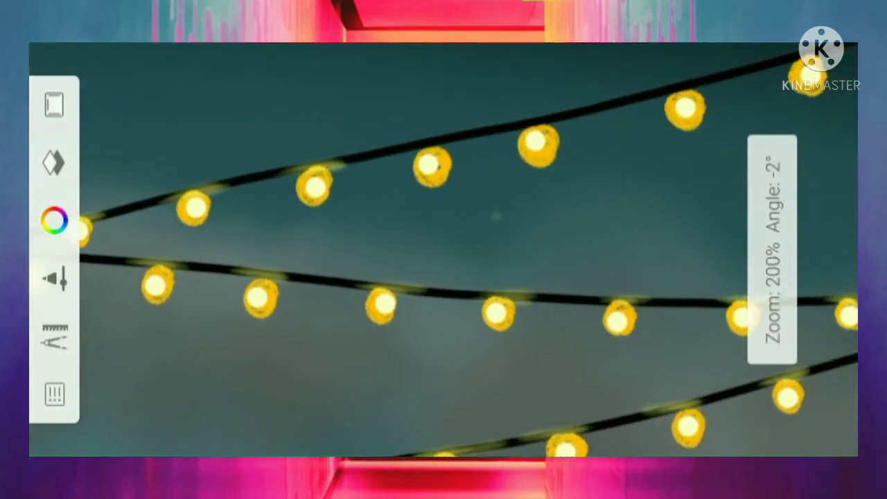
{"action": "left_click_drag", "start_coordinate": [446, 139], "coordinate": [387, 149]}
{"action": "left_click_drag", "start_coordinate": [559, 116], "coordinate": [485, 129]}
{"action": "left_click_drag", "start_coordinate": [696, 79], "coordinate": [629, 96]}
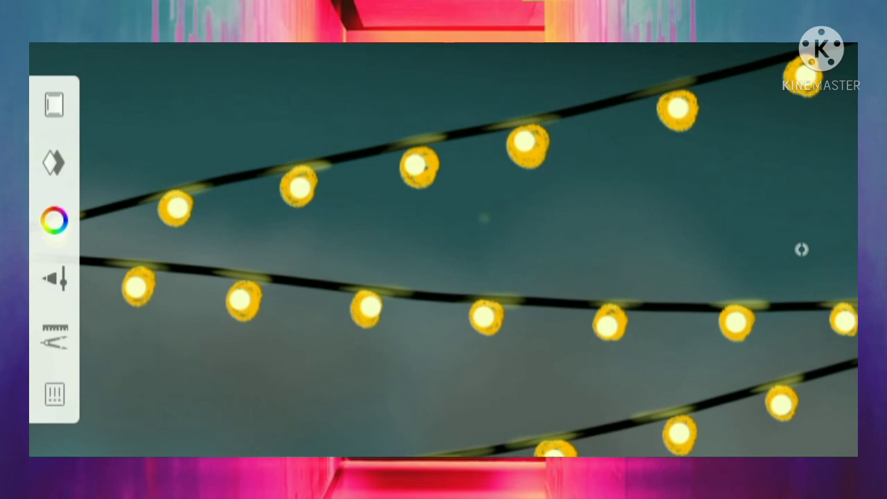
{"action": "left_click_drag", "start_coordinate": [415, 242], "coordinate": [346, 319]}
{"action": "left_click_drag", "start_coordinate": [577, 99], "coordinate": [504, 119]}
{"action": "left_click_drag", "start_coordinate": [728, 58], "coordinate": [640, 82]}
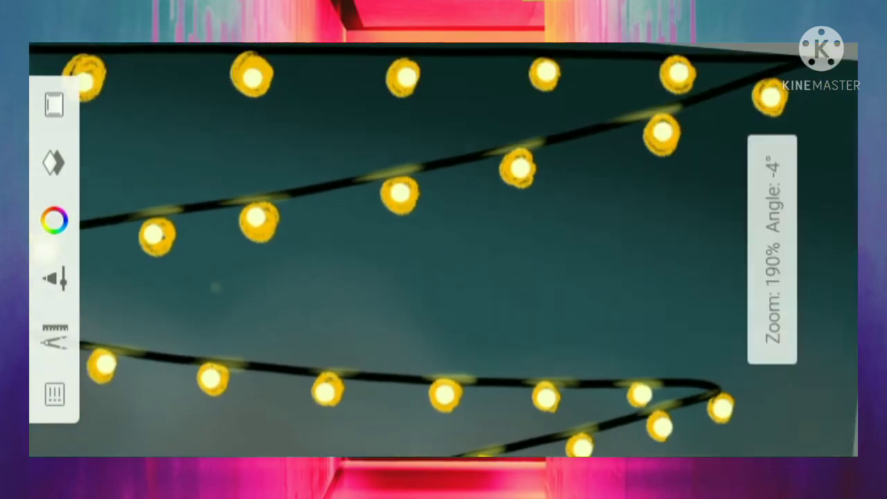
{"action": "left_click_drag", "start_coordinate": [416, 242], "coordinate": [444, 291]}
{"action": "mouse_move", "coordinate": [681, 123]}
{"action": "left_mouse_down"}
{"action": "mouse_move", "coordinate": [625, 137]}
{"action": "mouse_move", "coordinate": [514, 101]}
{"action": "mouse_move", "coordinate": [225, 67]}
{"action": "left_mouse_up"}
Finish the glow on the top cable and zoom out to see the whole drawing
{"action": "left_click_drag", "start_coordinate": [416, 243], "coordinate": [430, 298]}
{"action": "left_click_drag", "start_coordinate": [353, 116], "coordinate": [276, 104]}
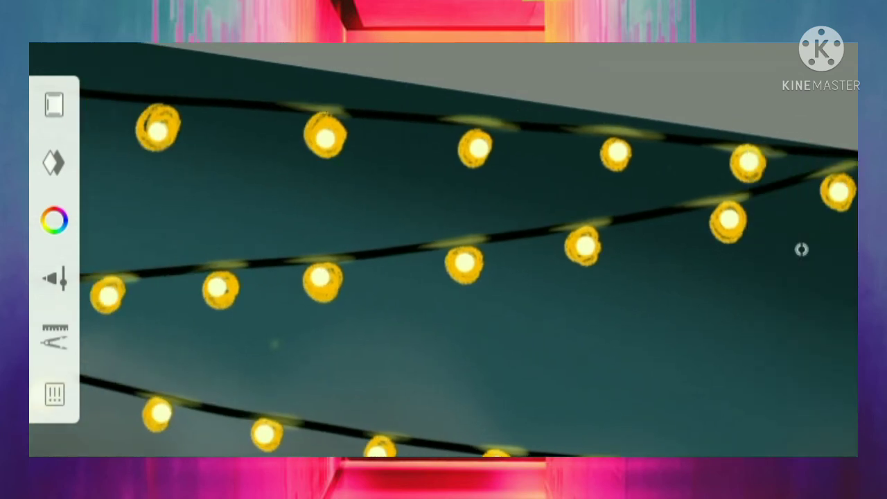
{"action": "left_click_drag", "start_coordinate": [415, 277], "coordinate": [388, 228]}
{"action": "left_click_drag", "start_coordinate": [316, 123], "coordinate": [240, 111]}
{"action": "left_click_drag", "start_coordinate": [416, 243], "coordinate": [443, 298]}
{"action": "mouse_move", "coordinate": [324, 159]}
{"action": "left_mouse_down"}
{"action": "mouse_move", "coordinate": [270, 148]}
{"action": "mouse_move", "coordinate": [291, 149]}
{"action": "left_mouse_up"}
{"action": "left_click_drag", "start_coordinate": [169, 143], "coordinate": [113, 132]}
{"action": "left_click_drag", "start_coordinate": [416, 277], "coordinate": [443, 229]}
{"action": "left_click_drag", "start_coordinate": [444, 277], "coordinate": [430, 208]}
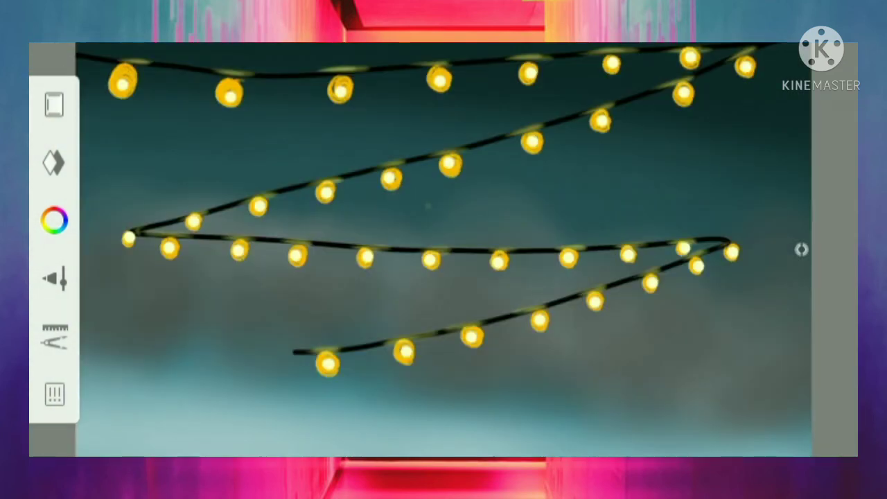
{"action": "left_click_drag", "start_coordinate": [416, 277], "coordinate": [429, 235]}
{"action": "left_click", "coordinate": [54, 162]}
Unhide the silhouette layer and make the sky layer active
{"action": "left_click", "coordinate": [471, 123]}
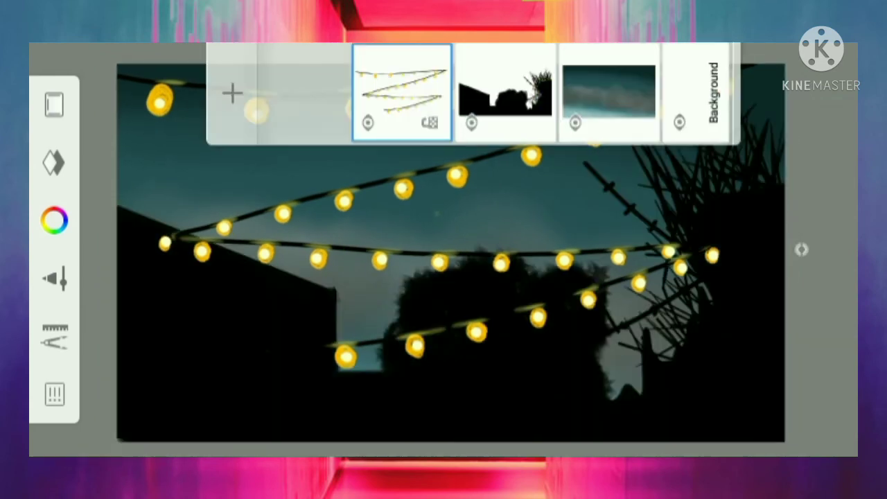
{"action": "left_click", "coordinate": [54, 163]}
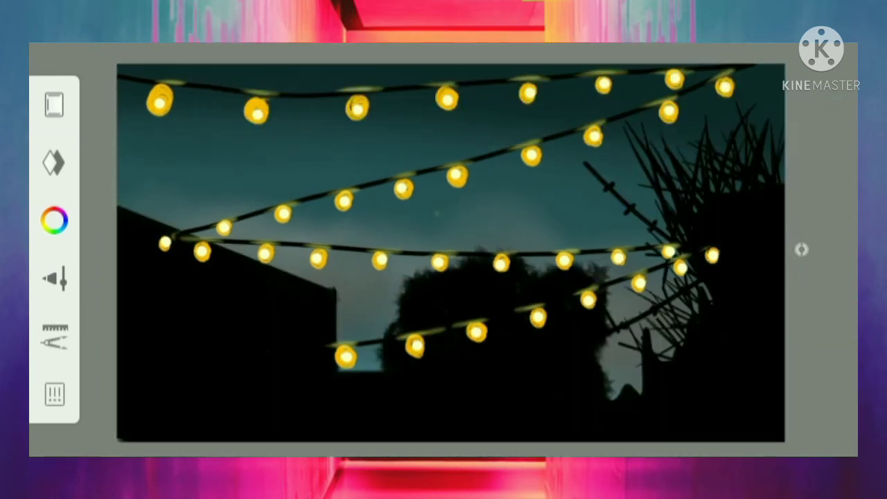
{"action": "left_click", "coordinate": [54, 163]}
{"action": "left_click", "coordinate": [614, 89]}
{"action": "left_click", "coordinate": [54, 104]}
Eyedrop the teal colour from the sky
{"action": "left_click", "coordinate": [54, 221]}
{"action": "left_click", "coordinate": [802, 249]}
{"action": "mouse_move", "coordinate": [425, 248]}
{"action": "left_mouse_down"}
{"action": "mouse_move", "coordinate": [371, 314]}
{"action": "mouse_move", "coordinate": [367, 347]}
{"action": "left_mouse_up"}
{"action": "left_click_drag", "start_coordinate": [352, 276], "coordinate": [333, 240]}
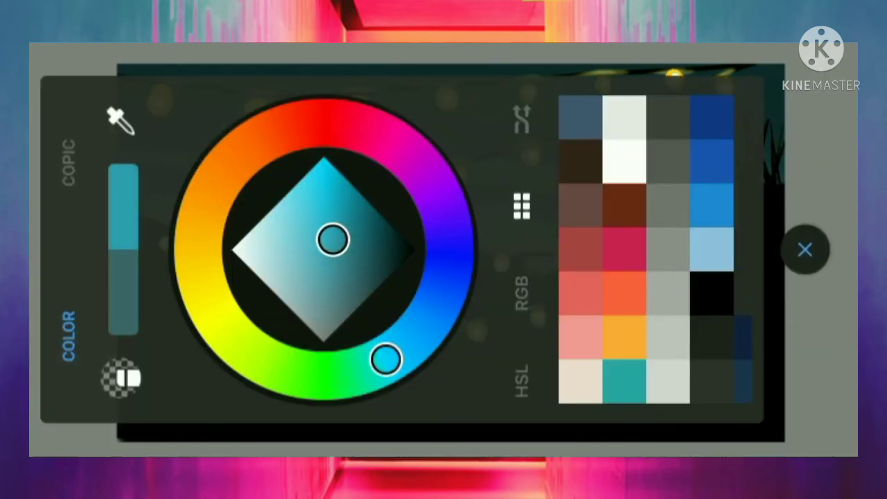
{"action": "left_click", "coordinate": [804, 249]}
Set the airbrush to size 98.0 and 70% opacity
{"action": "left_click", "coordinate": [54, 273]}
{"action": "left_click", "coordinate": [68, 161]}
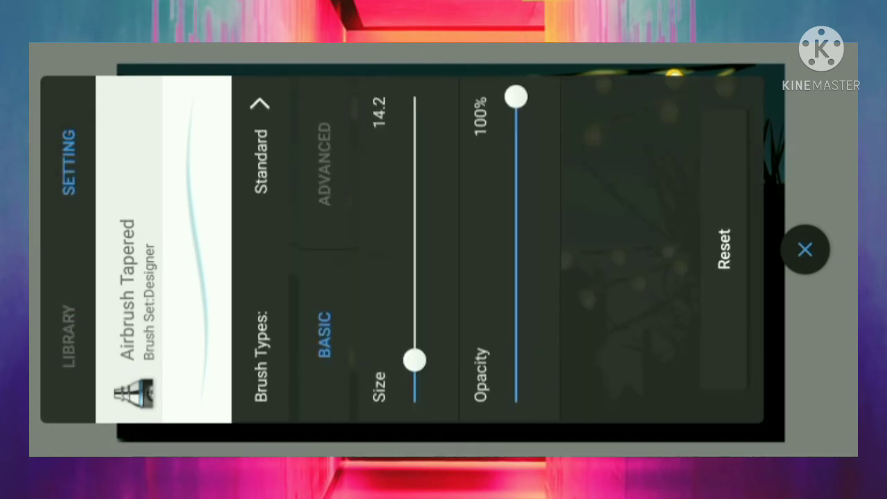
{"action": "left_click_drag", "start_coordinate": [413, 358], "coordinate": [414, 206]}
{"action": "left_click_drag", "start_coordinate": [515, 95], "coordinate": [514, 176]}
{"action": "left_click_drag", "start_coordinate": [413, 206], "coordinate": [414, 176]}
{"action": "left_click_drag", "start_coordinate": [515, 176], "coordinate": [514, 187]}
{"action": "left_click", "coordinate": [804, 250]}
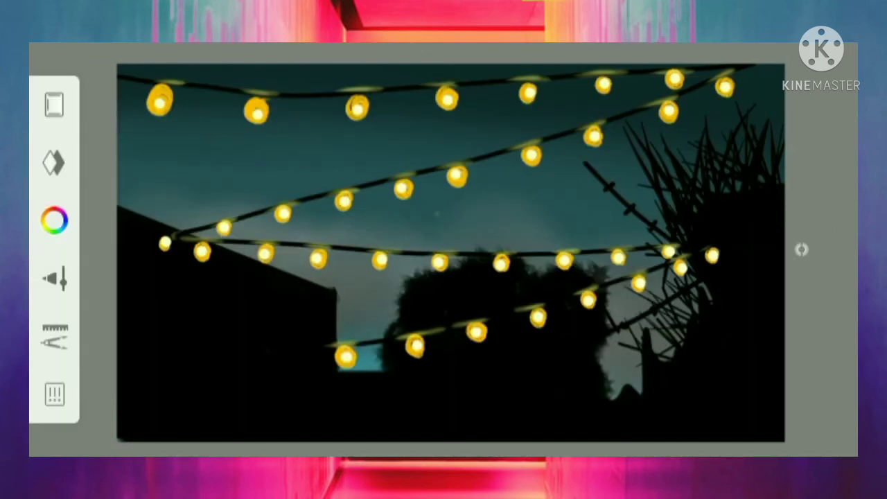
Lighten the teal and airbrush a soft glow across the sky above the rooftops
{"action": "left_click", "coordinate": [54, 220]}
{"action": "left_click", "coordinate": [801, 250]}
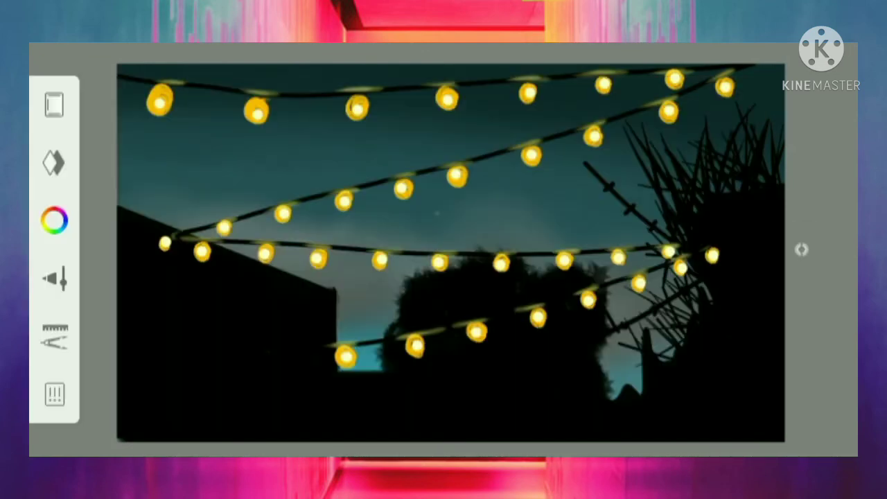
{"action": "left_click", "coordinate": [54, 220]}
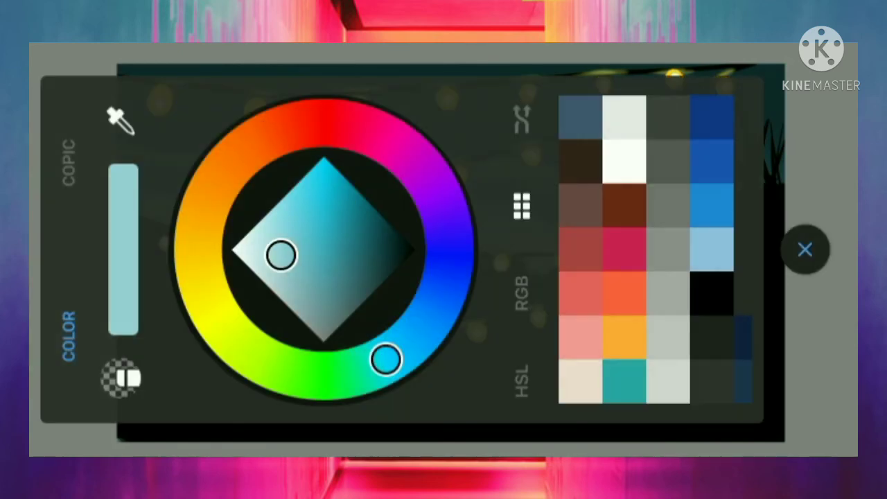
{"action": "left_click_drag", "start_coordinate": [281, 254], "coordinate": [340, 321]}
{"action": "left_click", "coordinate": [802, 250]}
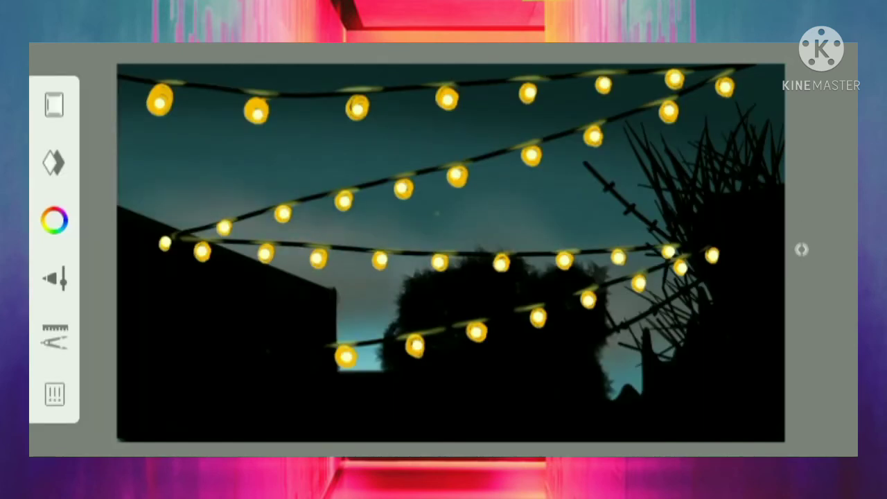
{"action": "left_click_drag", "start_coordinate": [374, 236], "coordinate": [461, 198]}
{"action": "left_click_drag", "start_coordinate": [562, 250], "coordinate": [665, 211]}
Shrink the airbrush to size 18.7 and recheck the colour and brush settings
{"action": "left_click", "coordinate": [54, 104]}
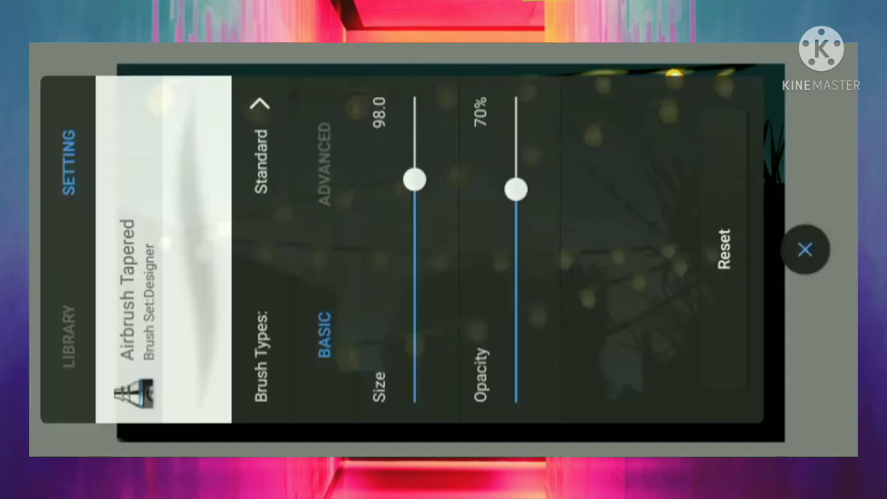
{"action": "left_click_drag", "start_coordinate": [414, 178], "coordinate": [413, 346]}
{"action": "left_click", "coordinate": [802, 249]}
{"action": "left_click", "coordinate": [54, 221]}
{"action": "left_click", "coordinate": [805, 249]}
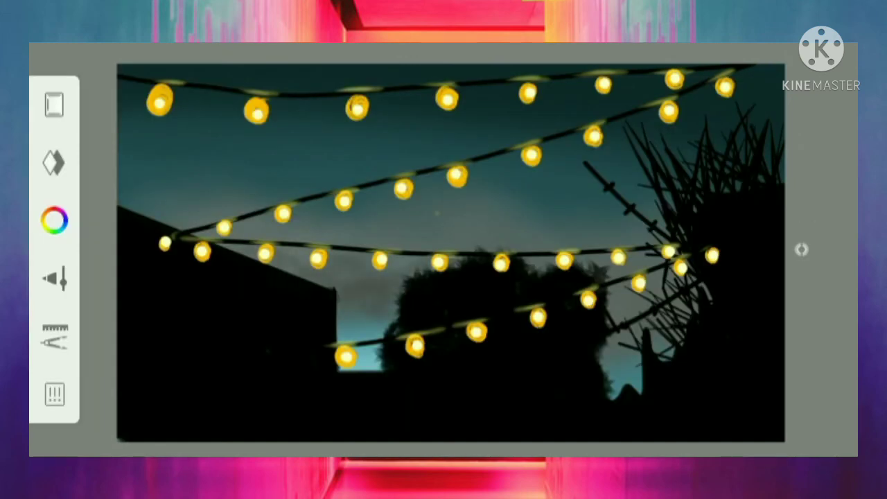
{"action": "left_click", "coordinate": [54, 104]}
{"action": "left_click", "coordinate": [802, 250]}
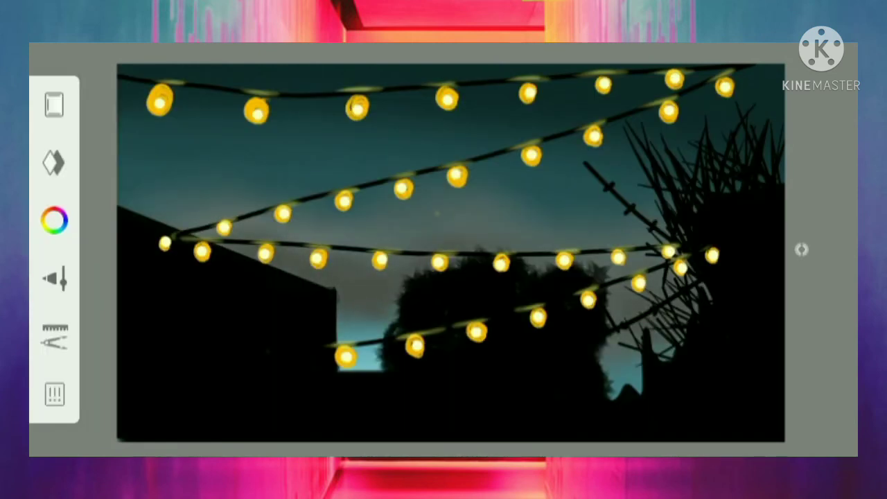
Switch to the Inking Pen brush at size 2.4
{"action": "left_click", "coordinate": [54, 103]}
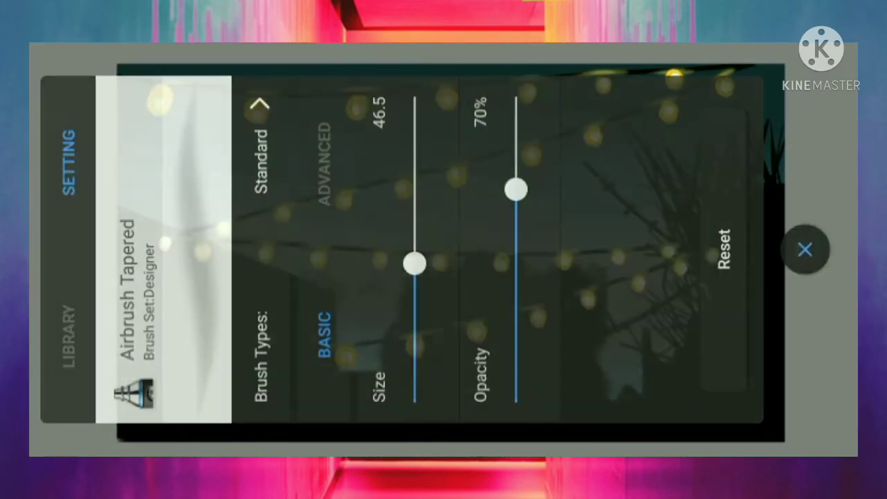
{"action": "left_click", "coordinate": [68, 336]}
{"action": "scroll", "coordinate": [451, 249], "scroll_direction": "up", "scroll_amount": 5}
{"action": "left_click", "coordinate": [562, 247]}
{"action": "left_click", "coordinate": [67, 159]}
{"action": "left_click_drag", "start_coordinate": [287, 347], "coordinate": [288, 402]}
{"action": "left_click", "coordinate": [804, 249]}
Pick a near-white colour for the stars
{"action": "left_click", "coordinate": [55, 221]}
{"action": "left_click_drag", "start_coordinate": [361, 303], "coordinate": [249, 256]}
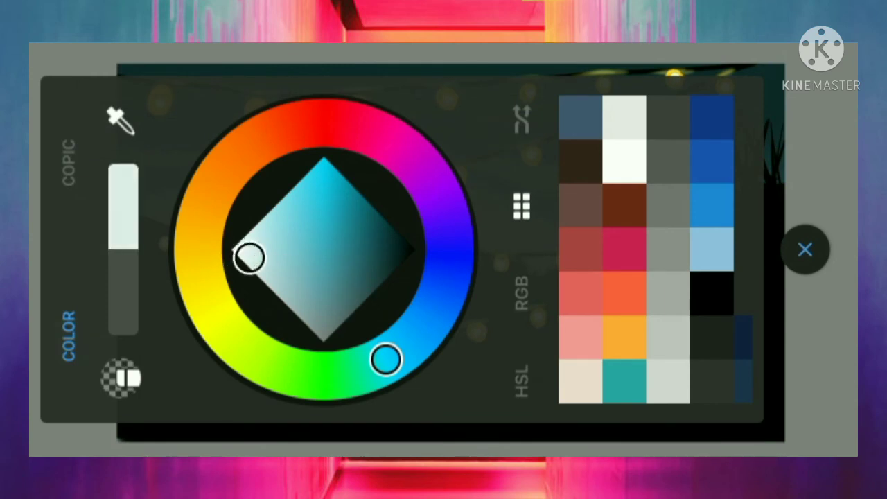
{"action": "left_click", "coordinate": [802, 250]}
{"action": "left_click", "coordinate": [54, 162]}
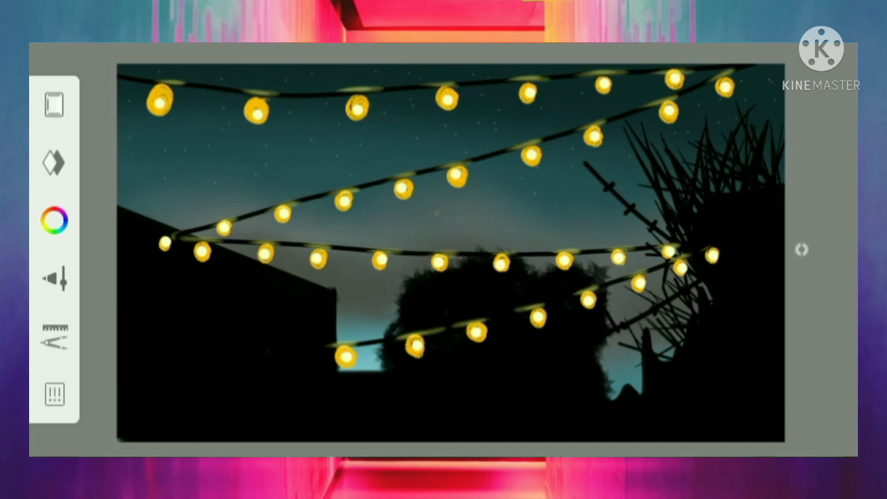
Set the Inking Pen to size 3.1 and 100% opacity, then dot a bright star into the sky
{"action": "left_click", "coordinate": [802, 249]}
{"action": "left_click_drag", "start_coordinate": [287, 395], "coordinate": [287, 371]}
{"action": "left_click_drag", "start_coordinate": [388, 230], "coordinate": [388, 93]}
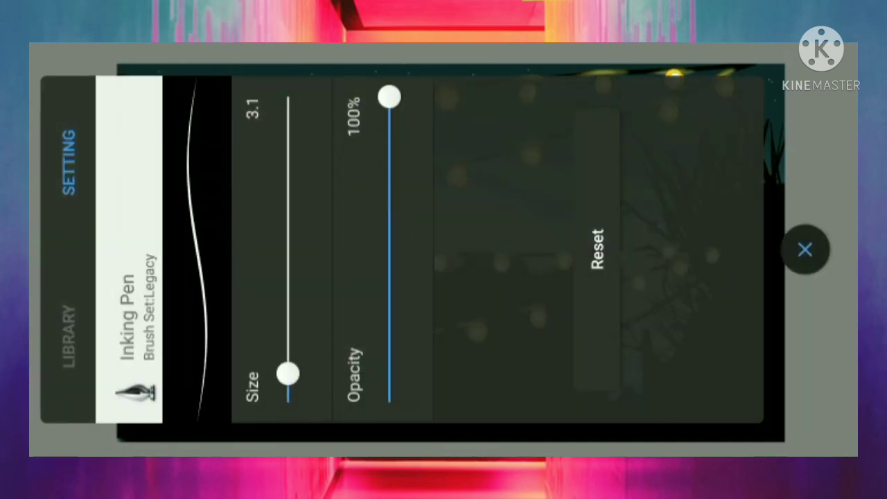
{"action": "left_click", "coordinate": [802, 249]}
{"action": "left_click", "coordinate": [529, 201]}
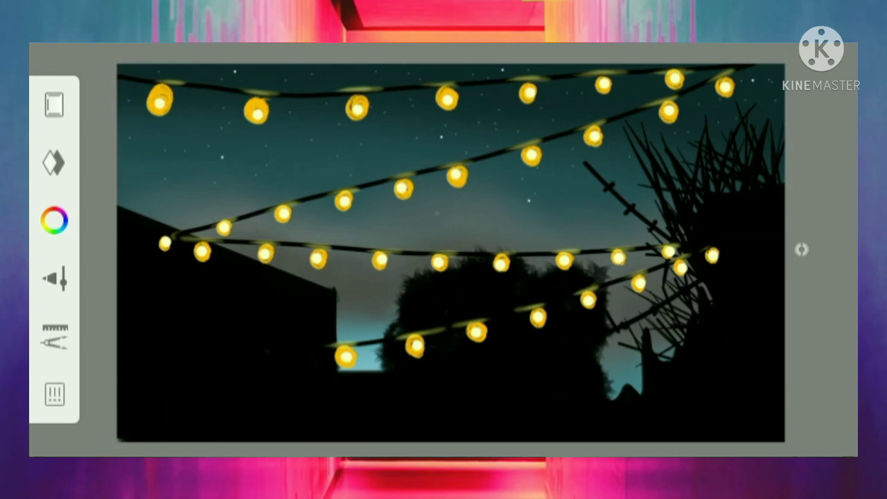